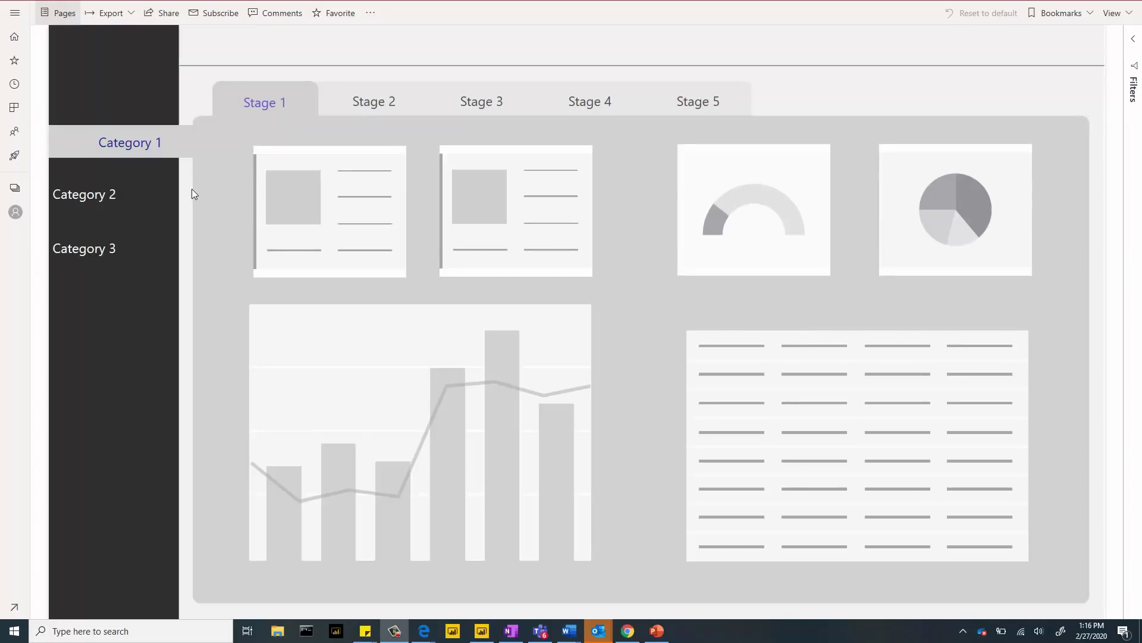
- Navigate between the Category 2, Category 3 and Category 1 pages using the report's buttons
click(137, 201)
click(132, 265)
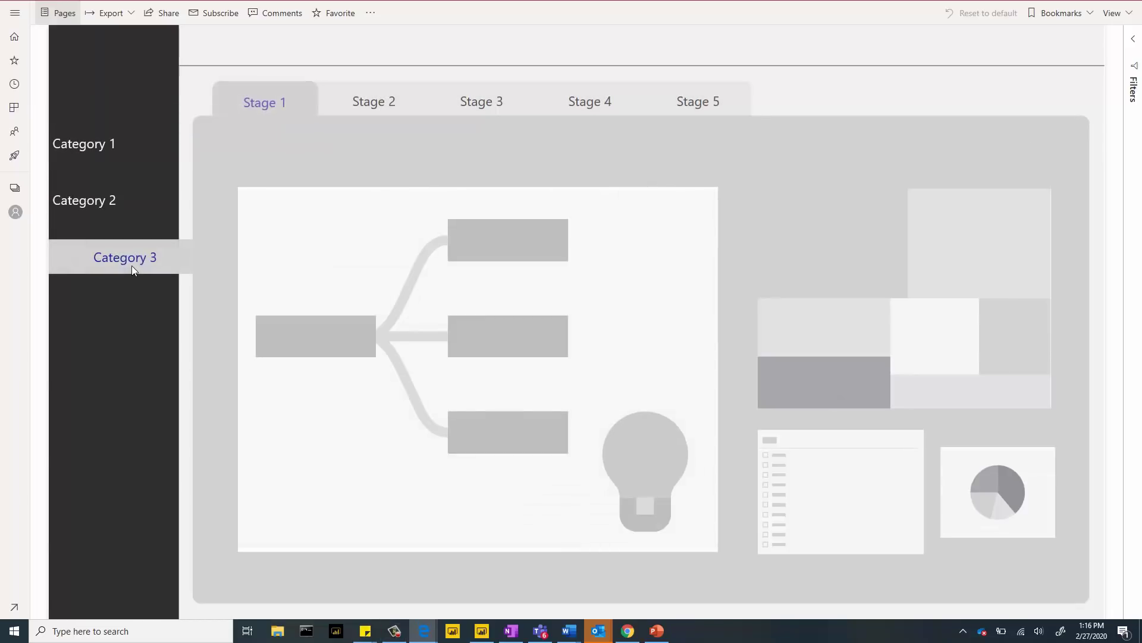
click(127, 202)
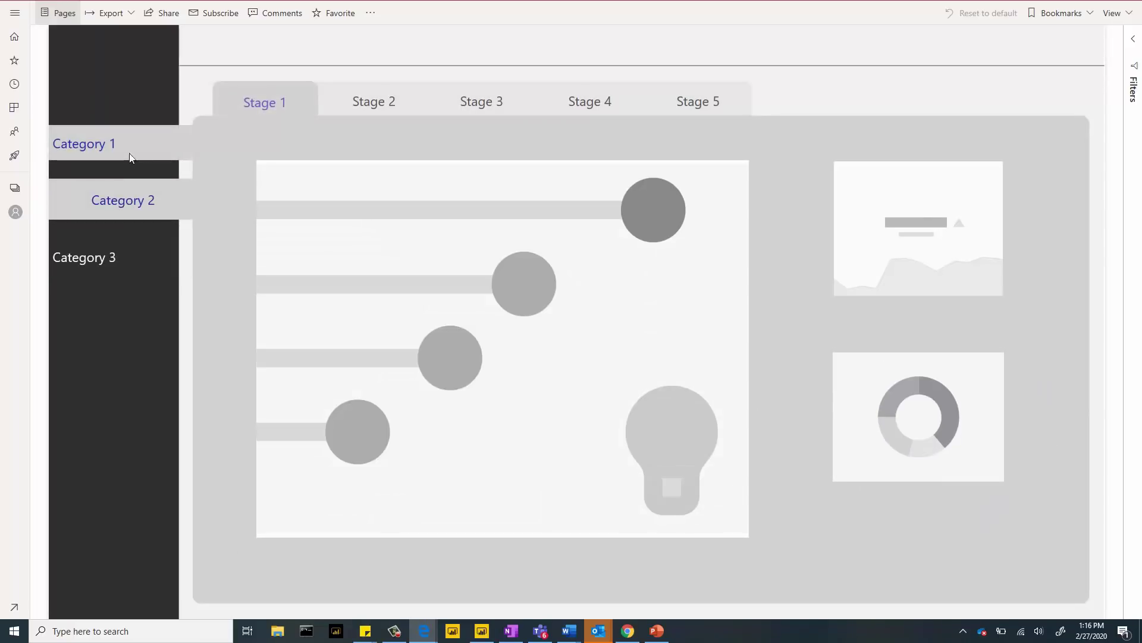
click(134, 157)
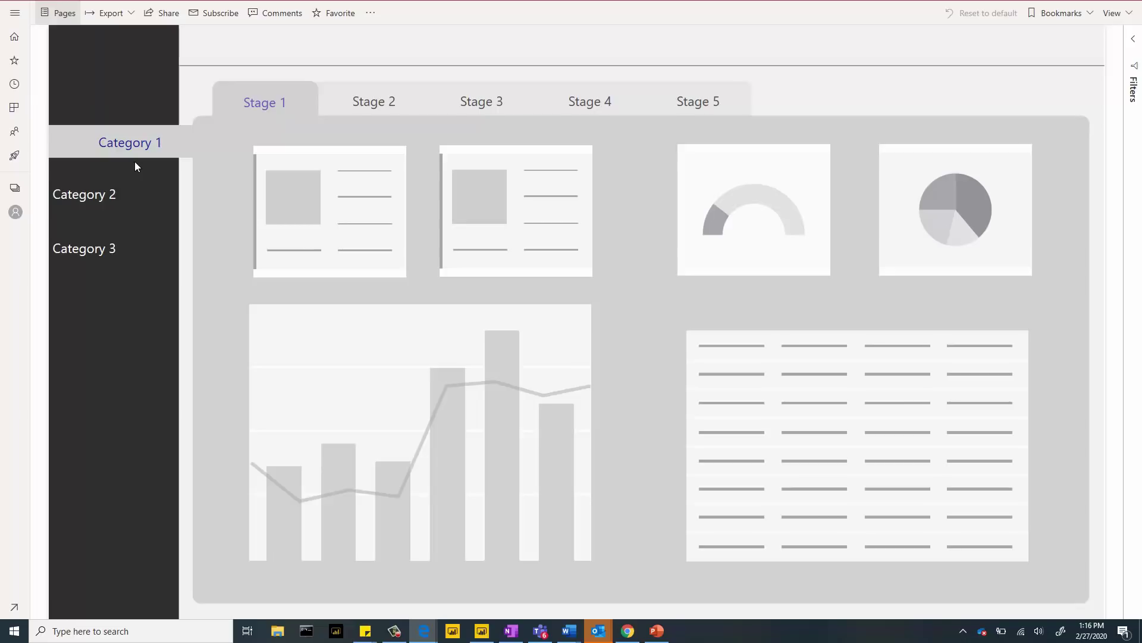
- In edit mode, confirm the Category 2 button's action destination stays Category 2
click(370, 13)
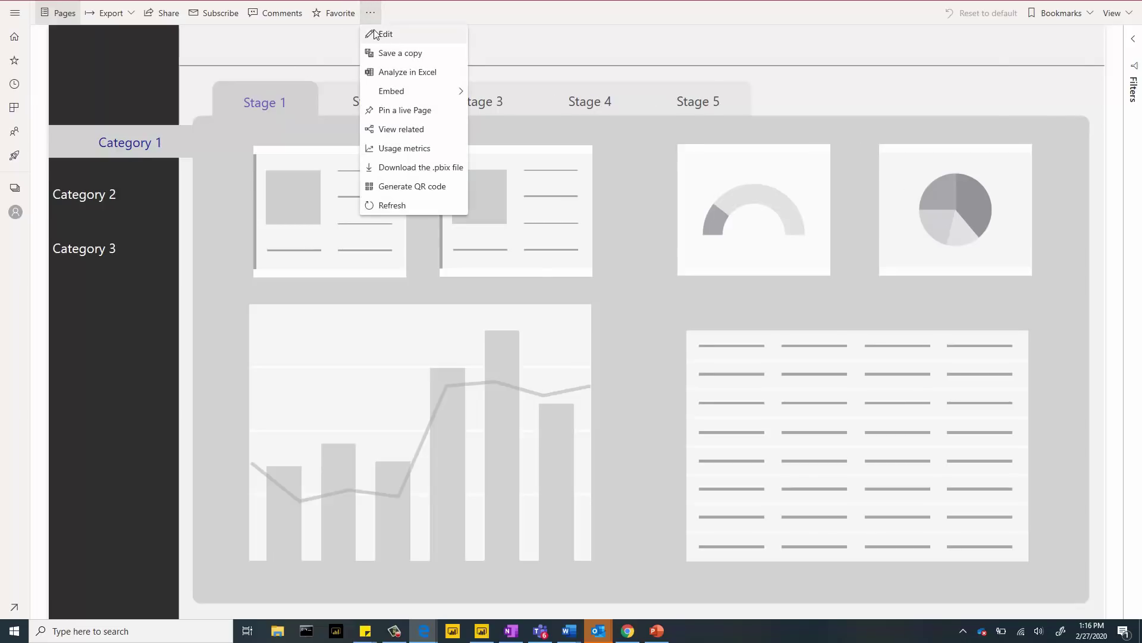
click(375, 34)
click(101, 212)
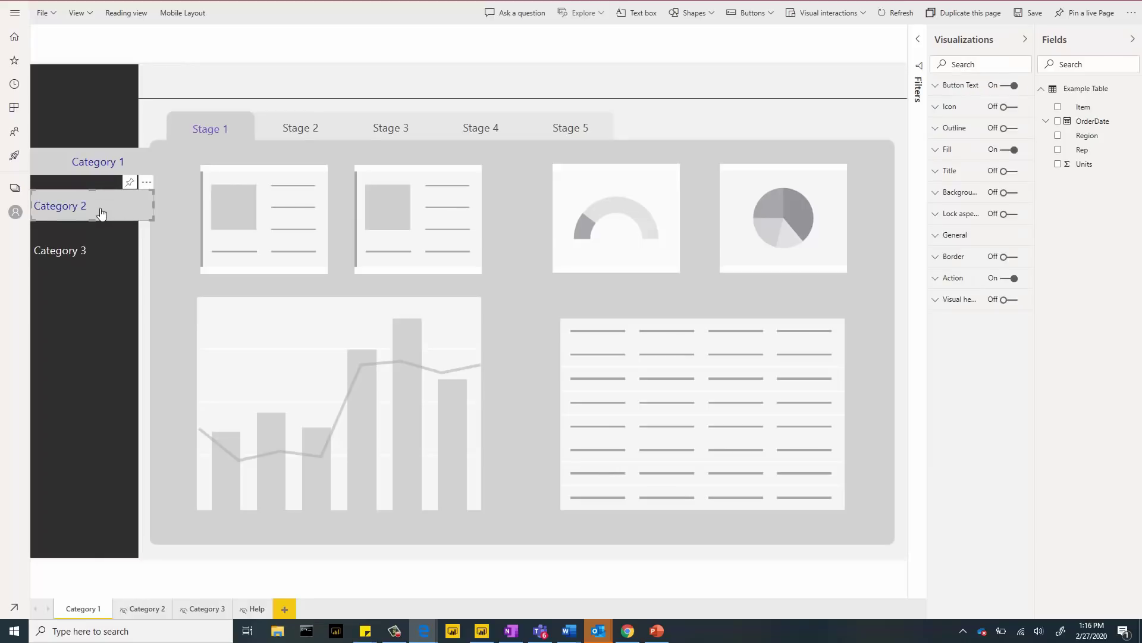
click(941, 286)
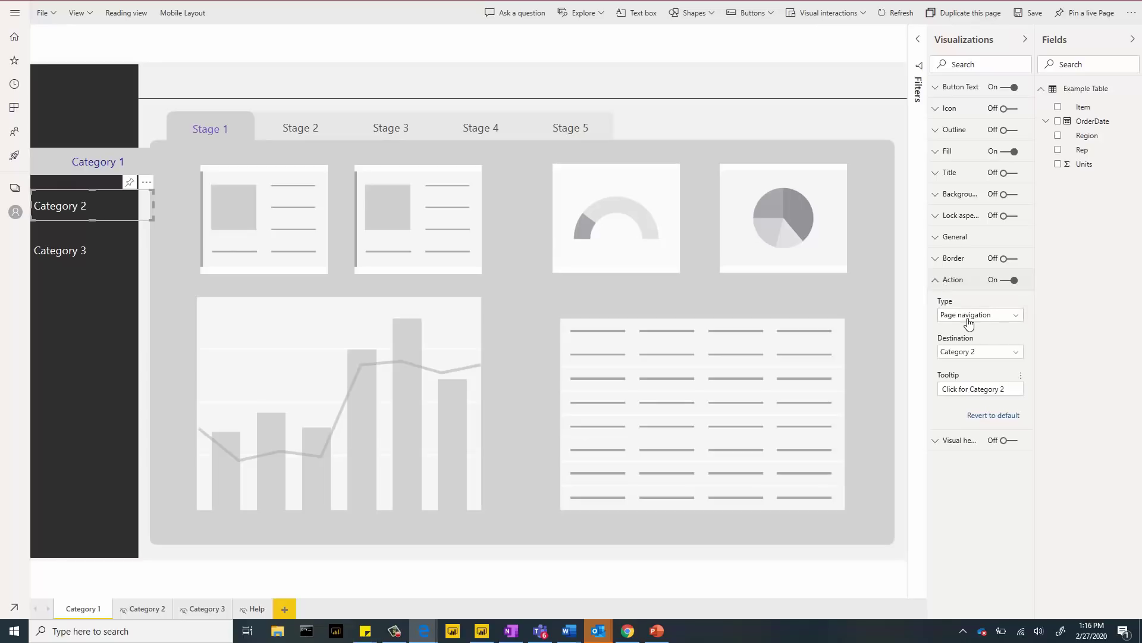
click(996, 356)
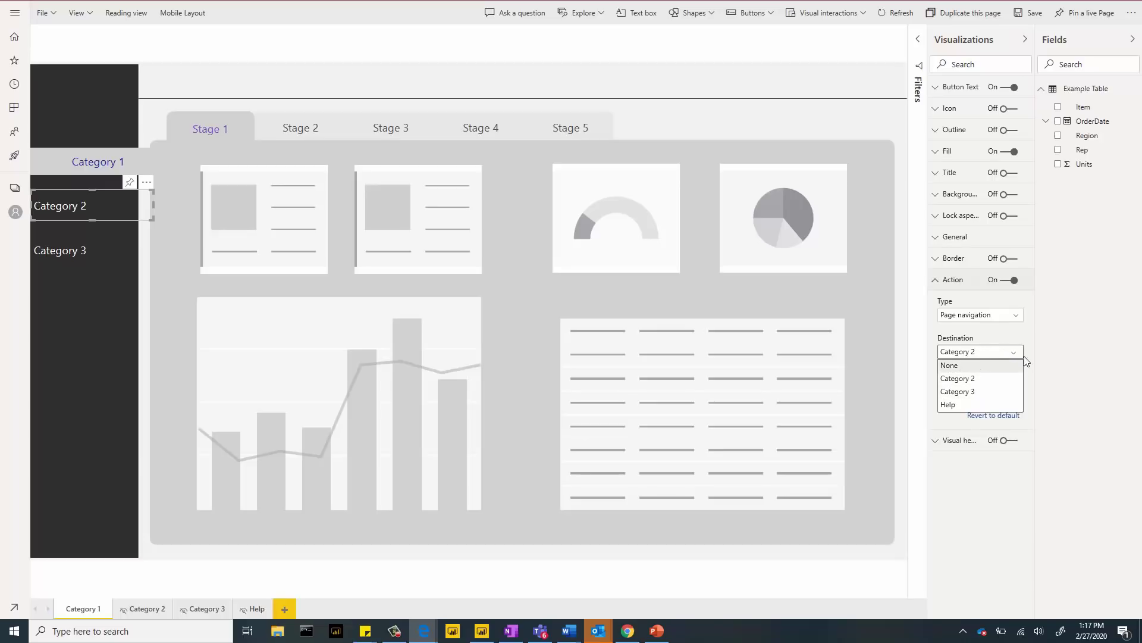
click(976, 379)
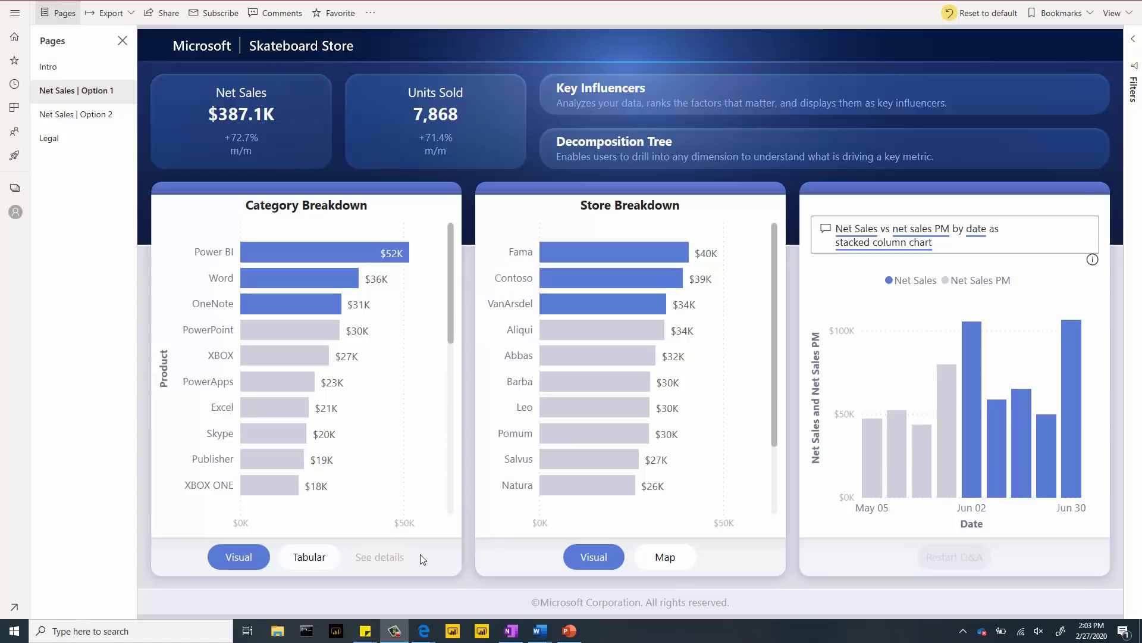
mouse_move(381, 563)
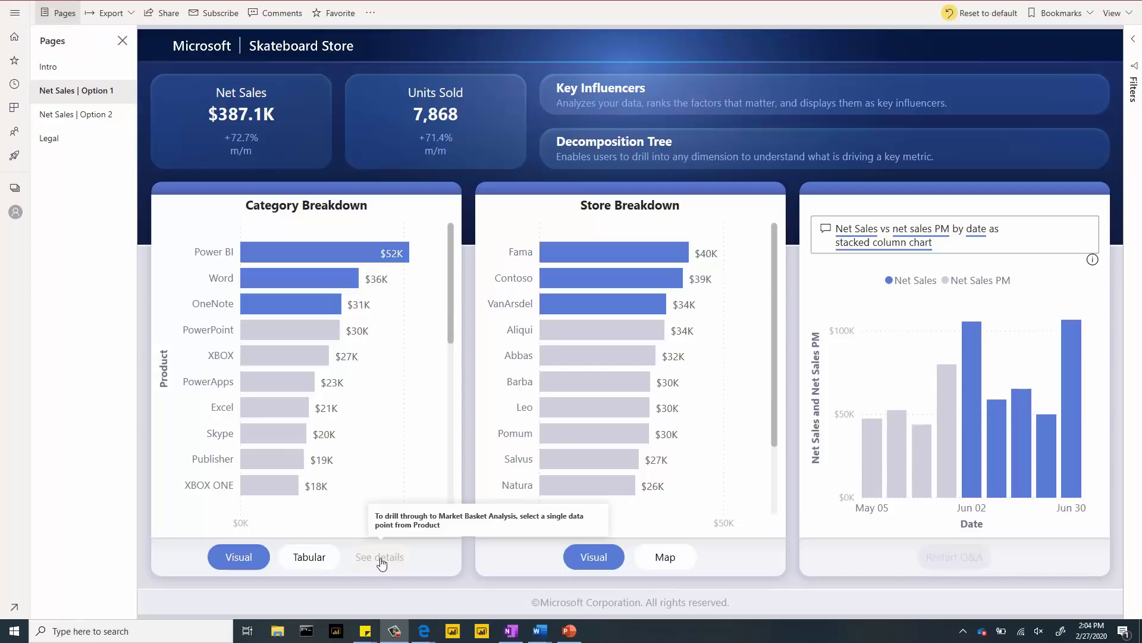
click(306, 279)
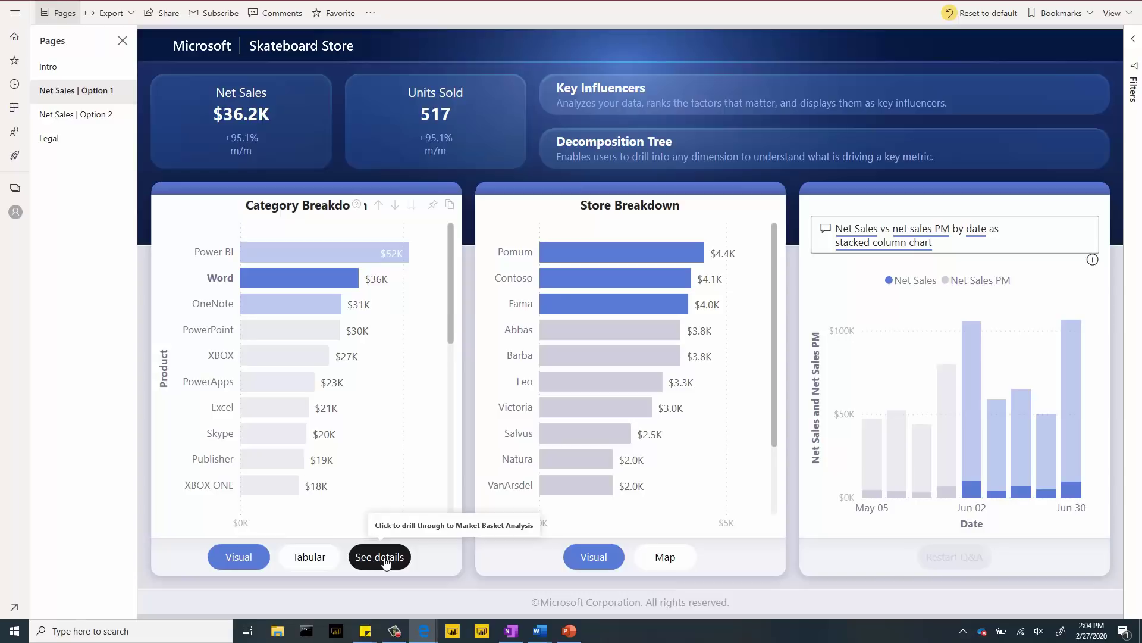
click(385, 559)
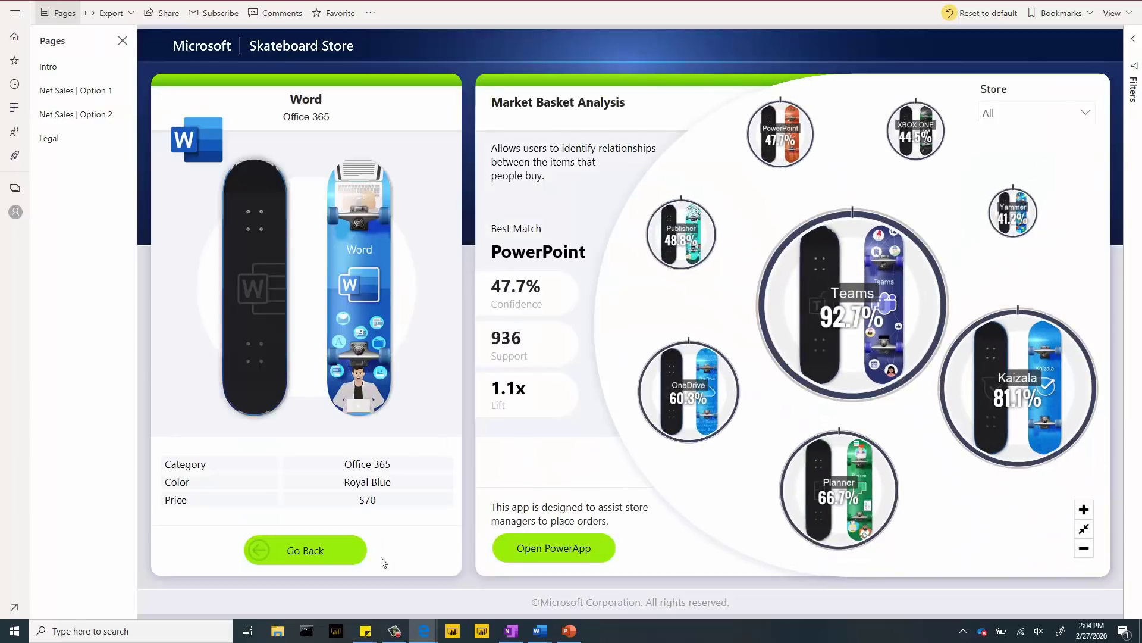
click(325, 560)
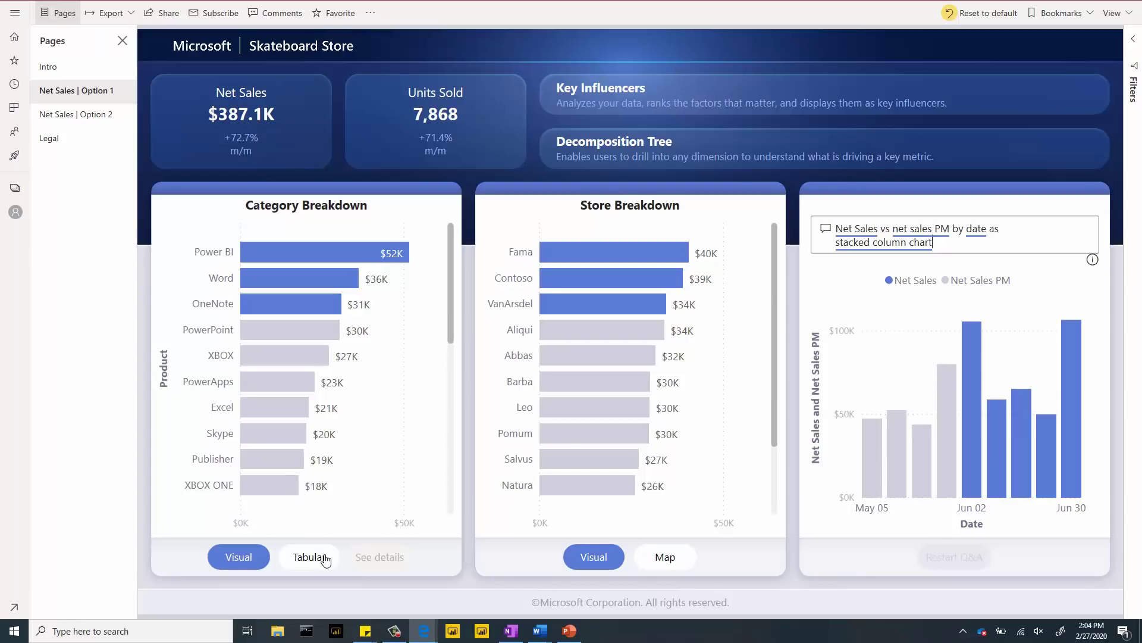
- Filter to the Leo store and Word product, drill through to details, then open the Store slicer
click(581, 407)
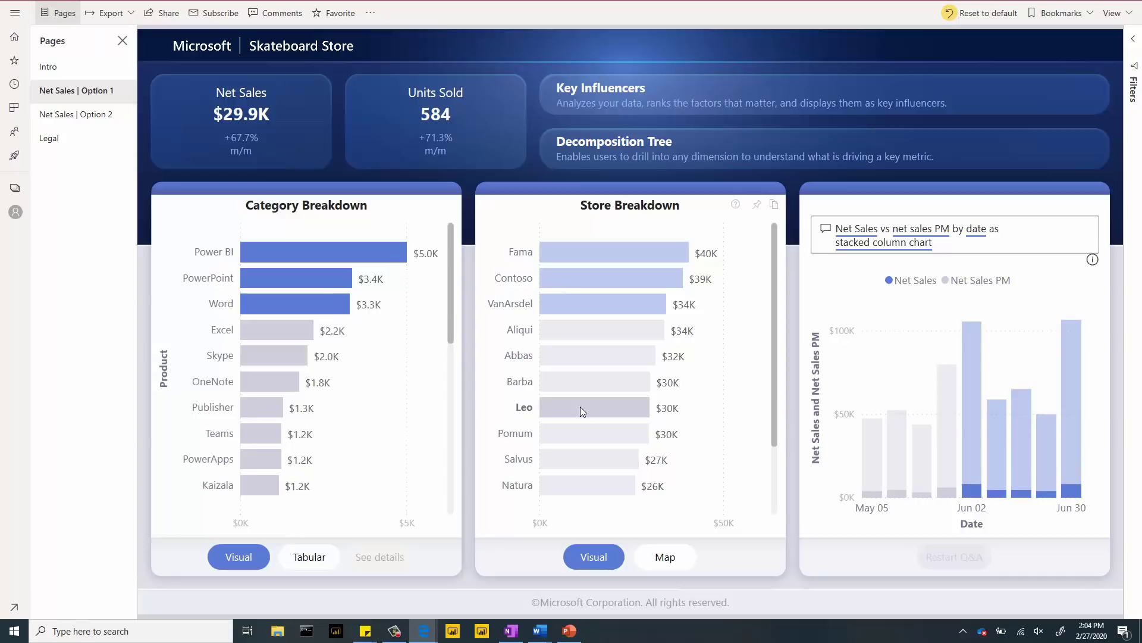
click(322, 310)
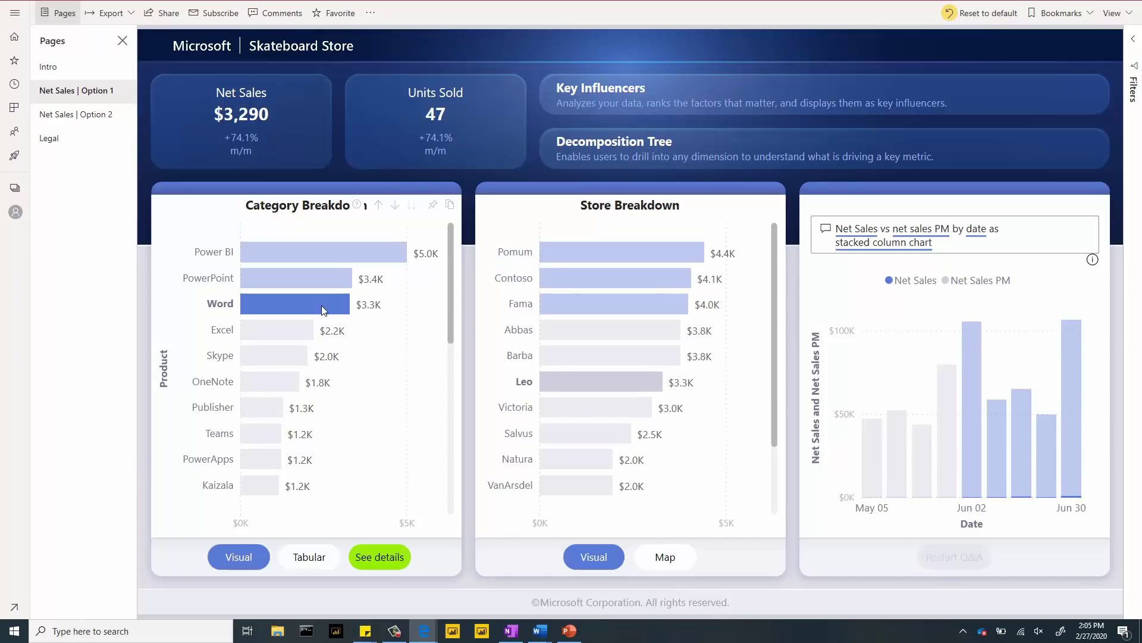
click(378, 559)
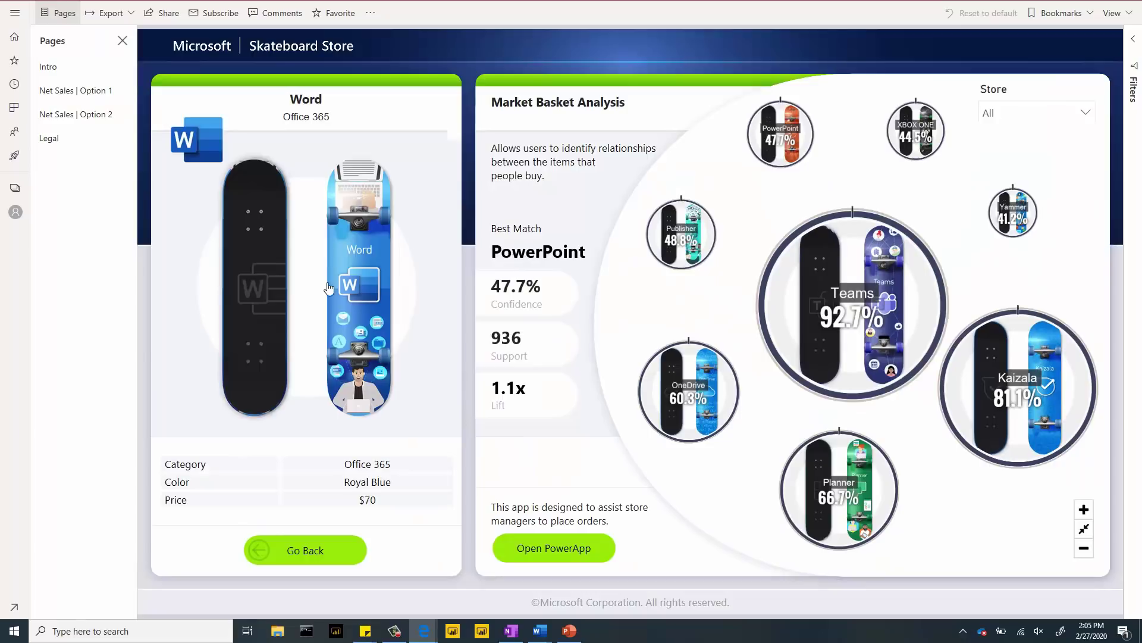
click(1030, 117)
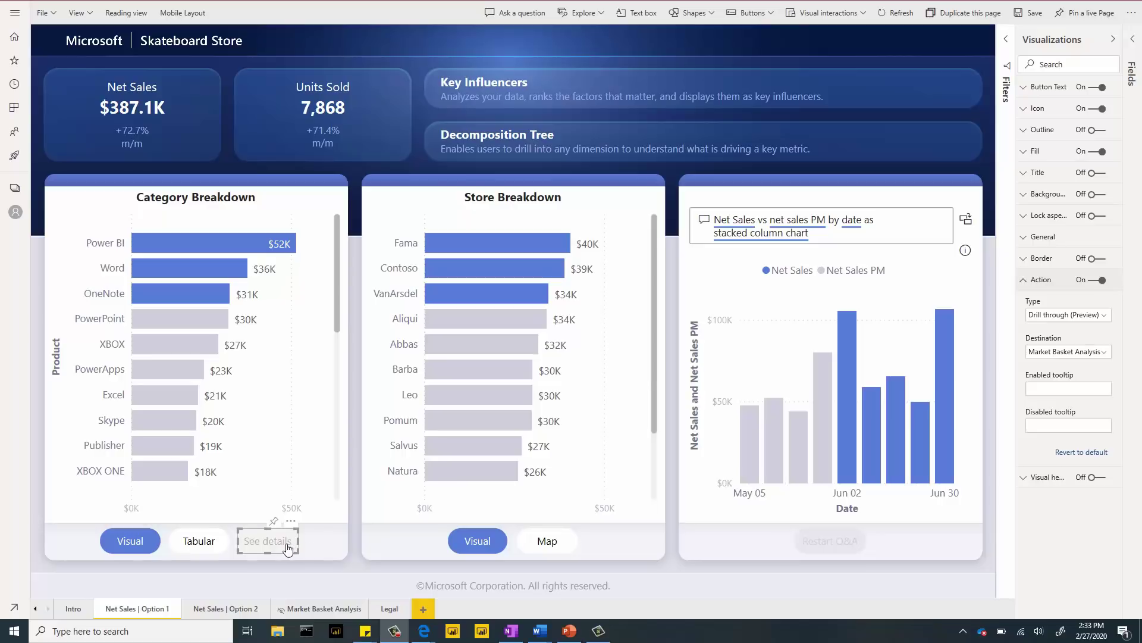
mouse_move(287, 547)
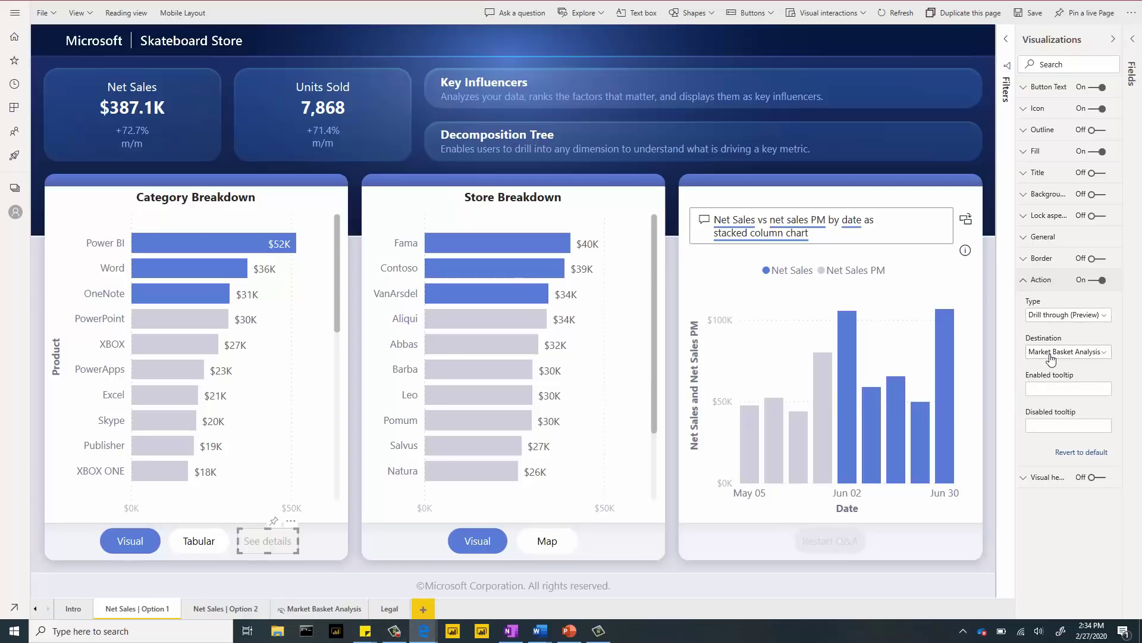
click(1052, 354)
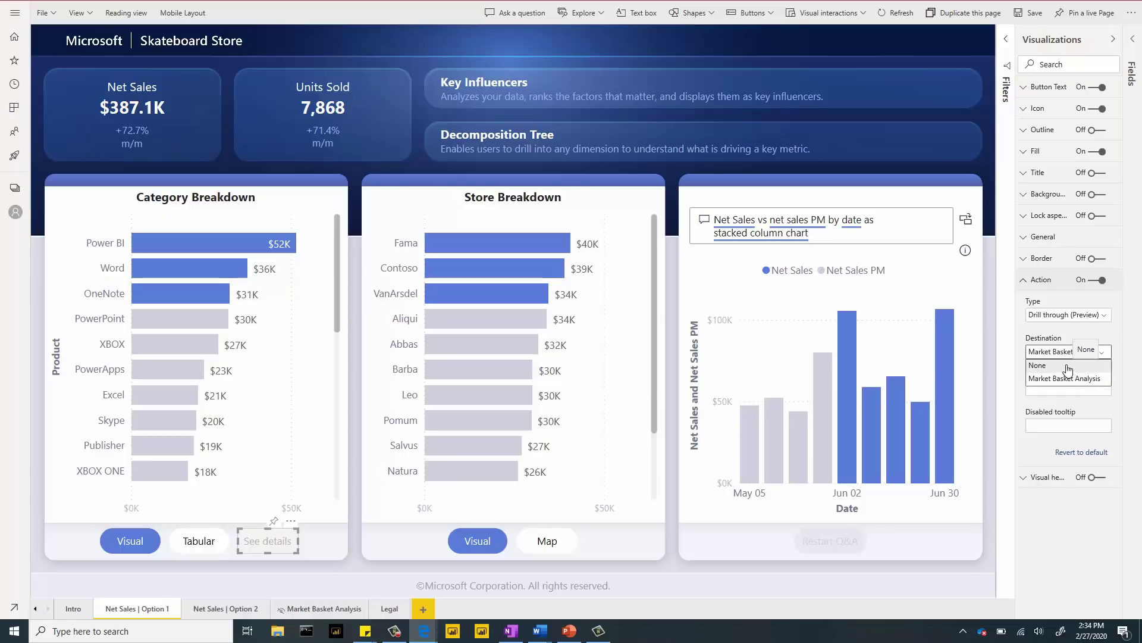
click(1093, 384)
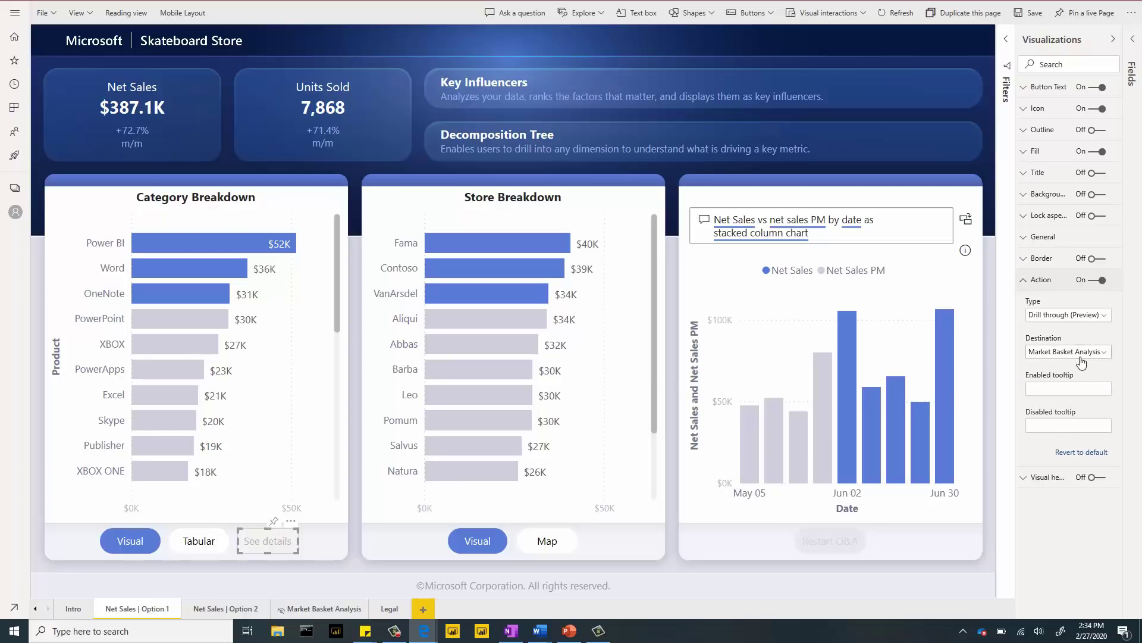
click(1032, 389)
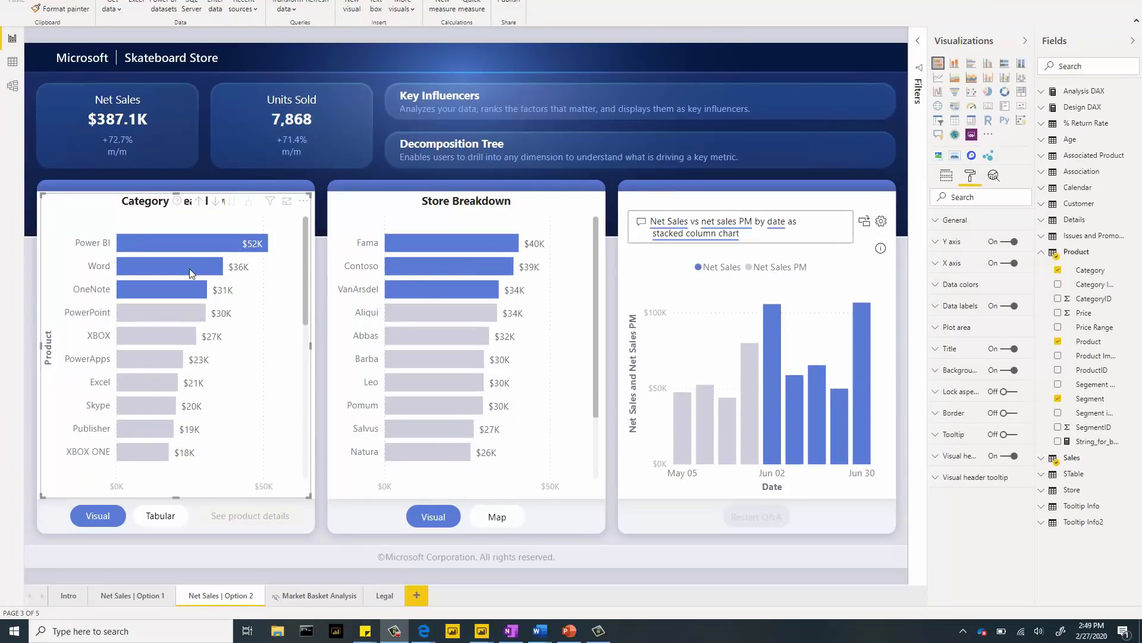
- Filter the page to Word and view the String_for_button measure's SELECTEDVALUE formula
click(189, 269)
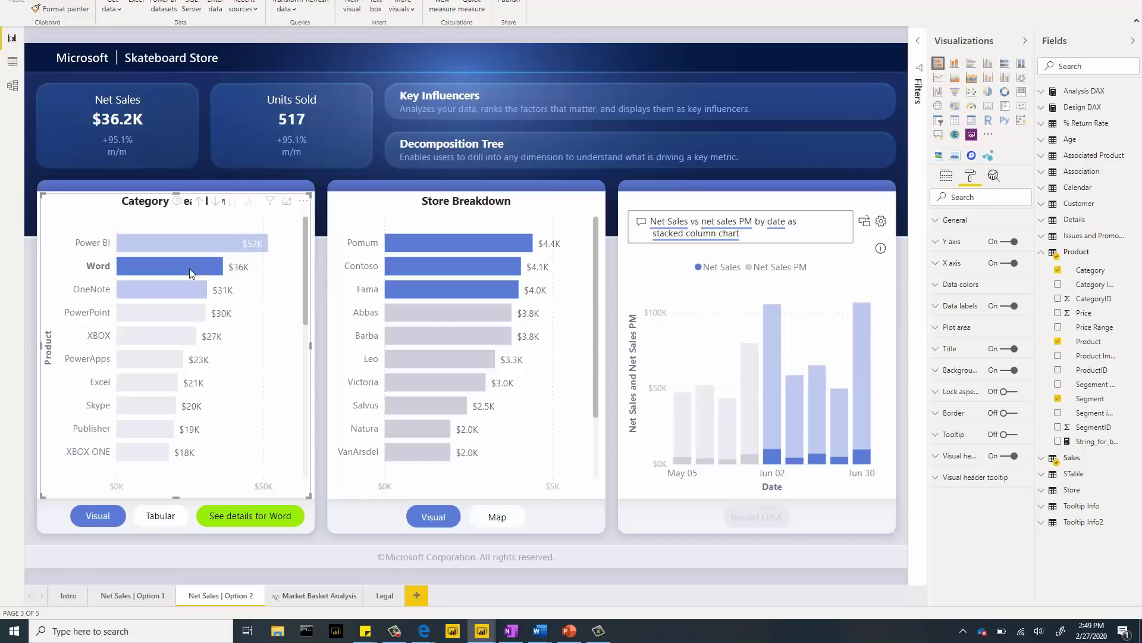
click(1098, 445)
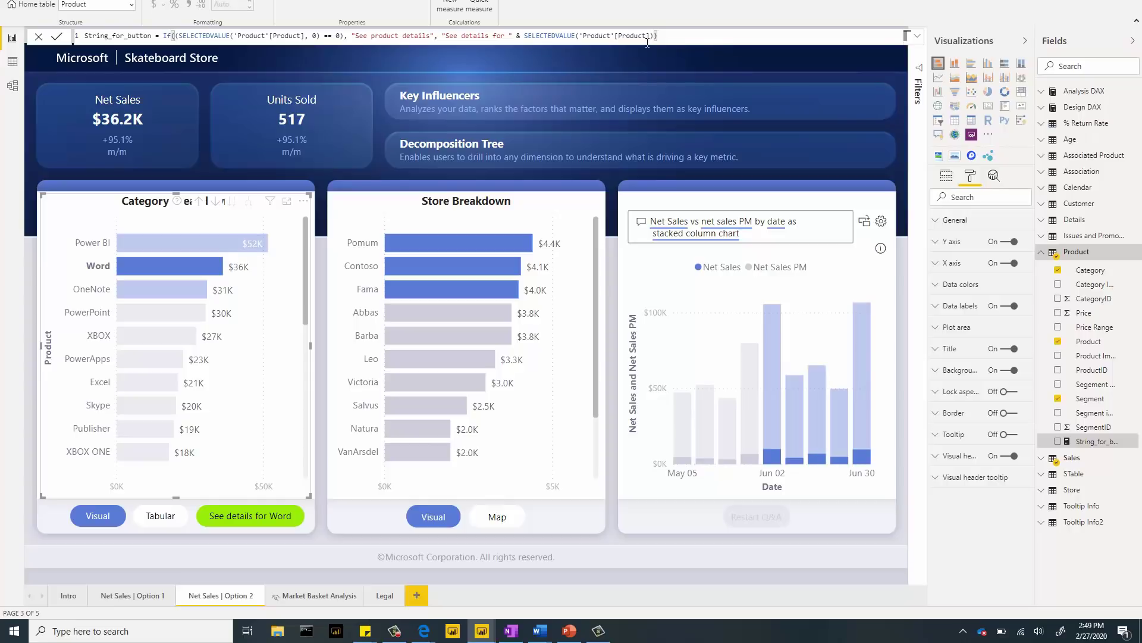
- Select the See details for Word button to show its Format options
click(232, 526)
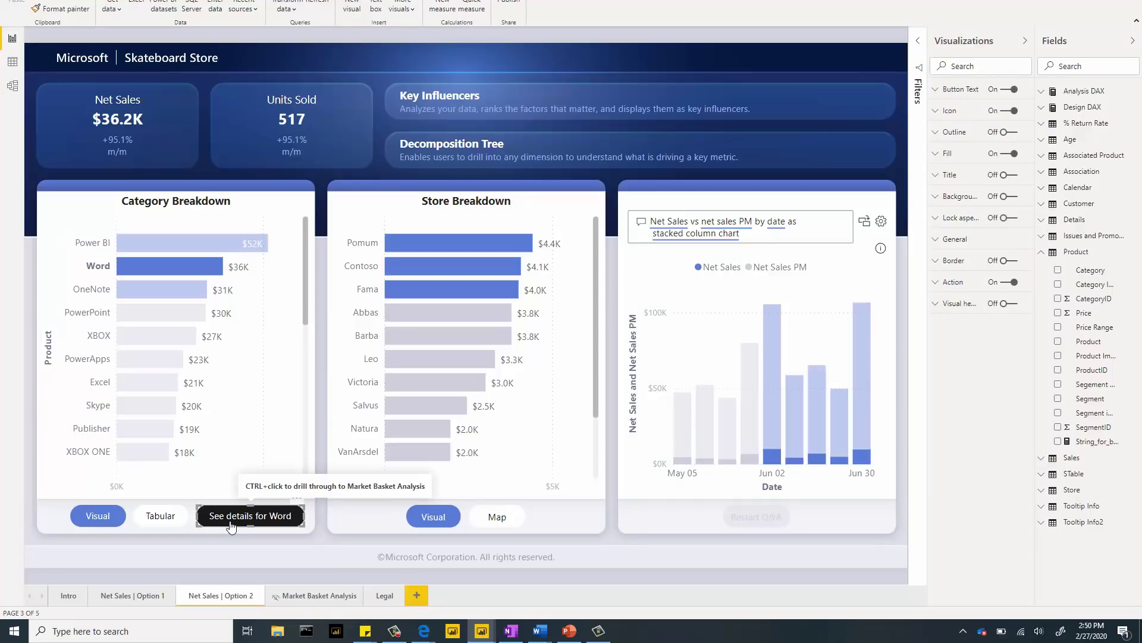
- Expand the button text formatting and bring up its conditional formatting choices
click(946, 96)
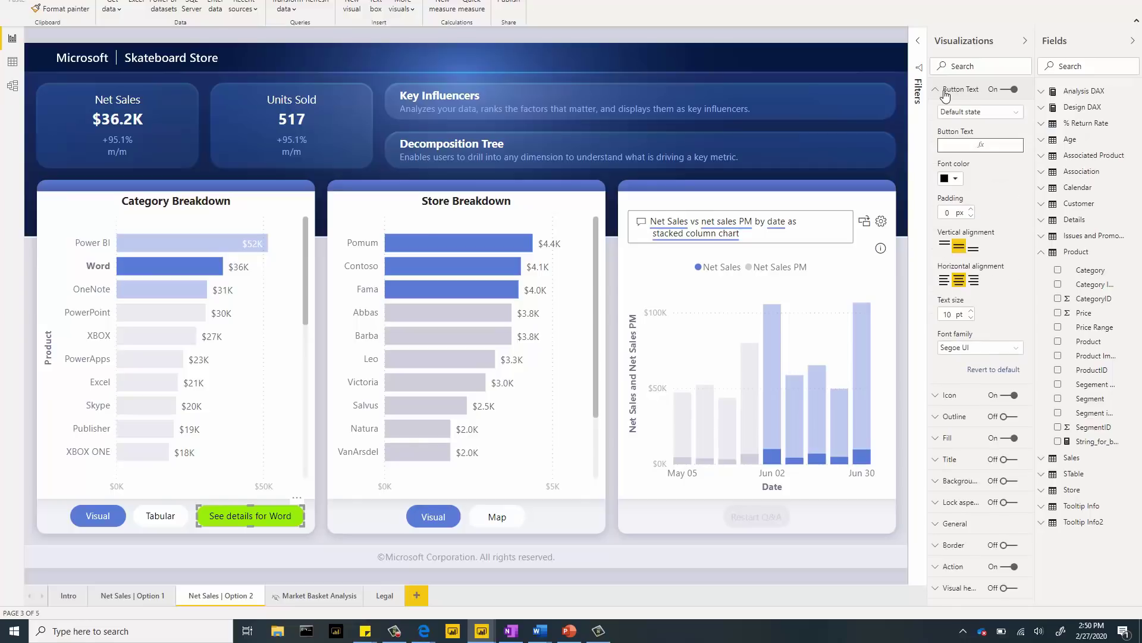
click(1021, 132)
click(1032, 147)
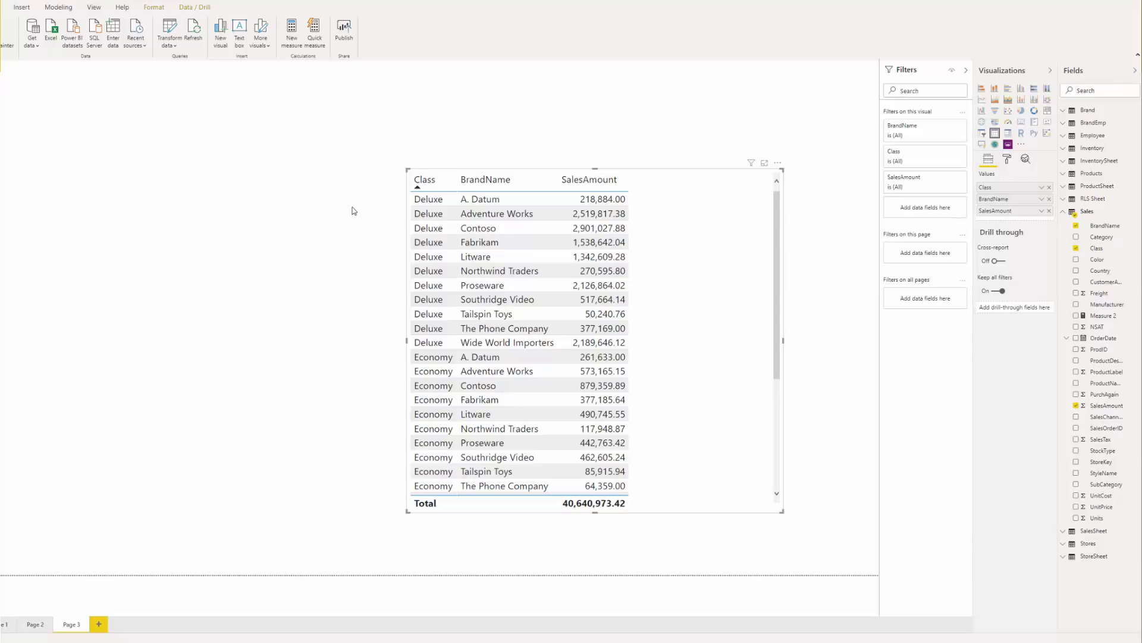
- Add a secondary BrandName sort in descending order within each Class
shift+click(536, 181)
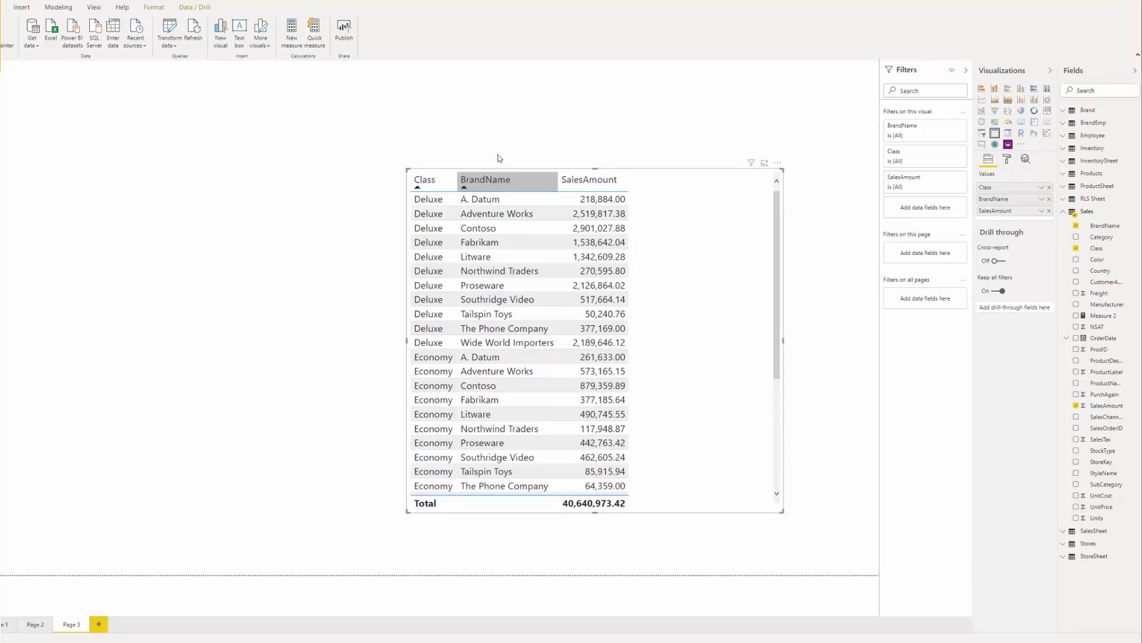
click(499, 176)
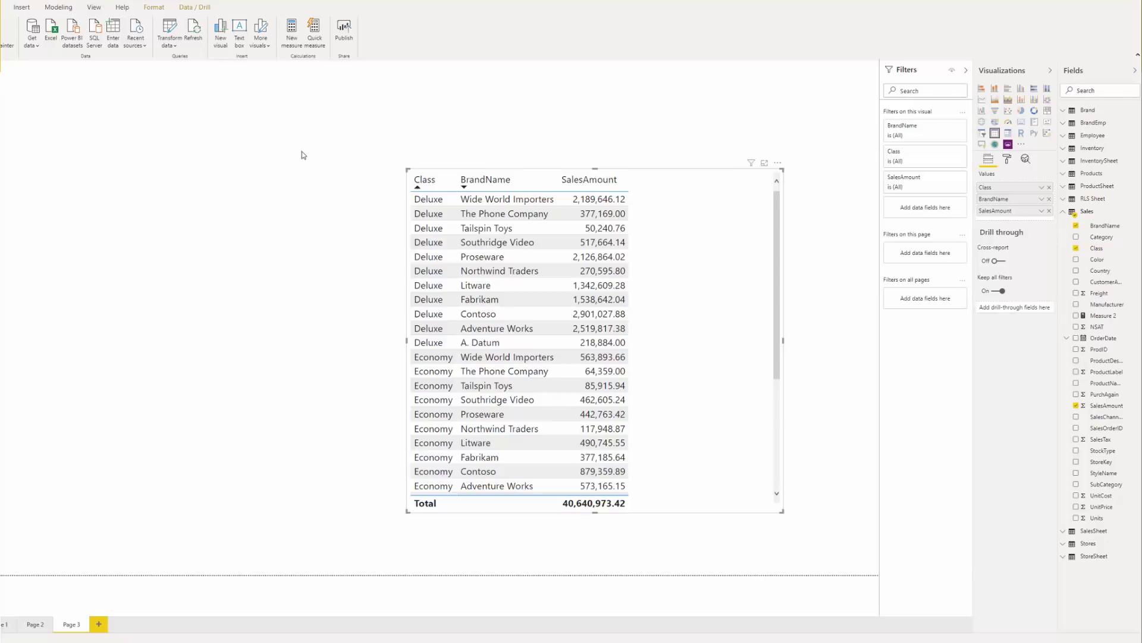
- Sort the table by BrandName ascending, with SalesAmount as an additional sort column
click(429, 184)
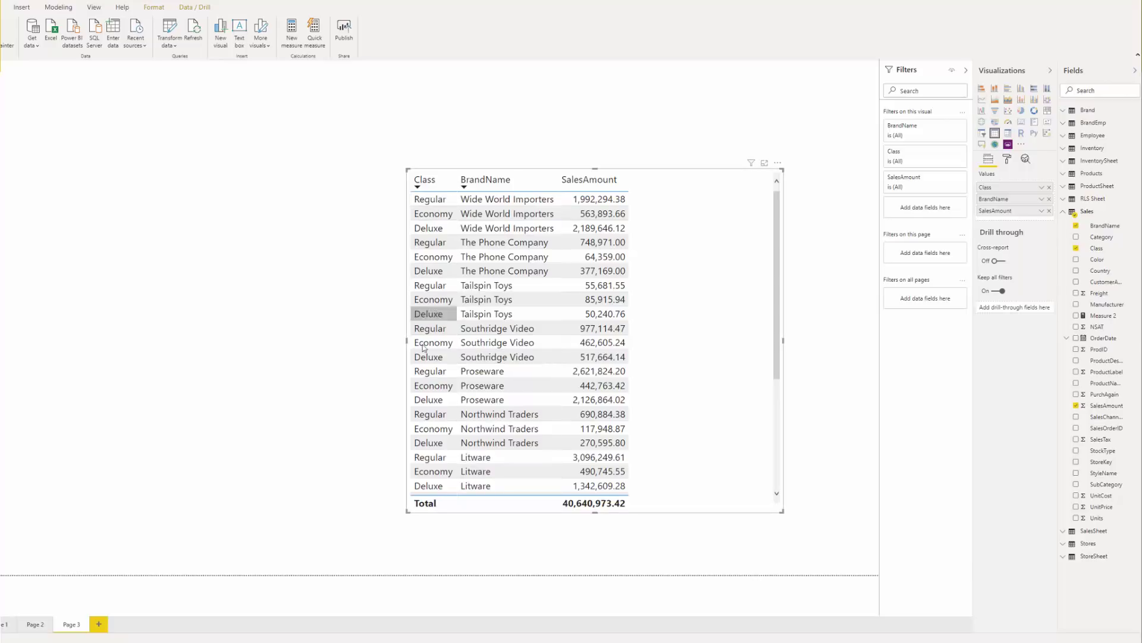
shift+click(585, 187)
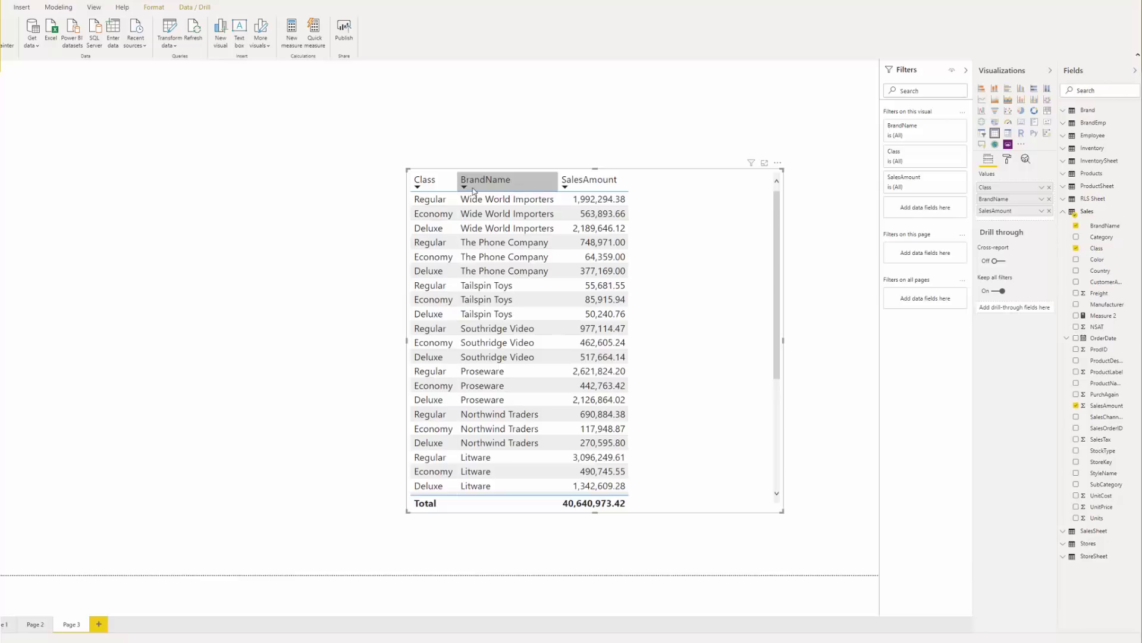
shift+click(515, 179)
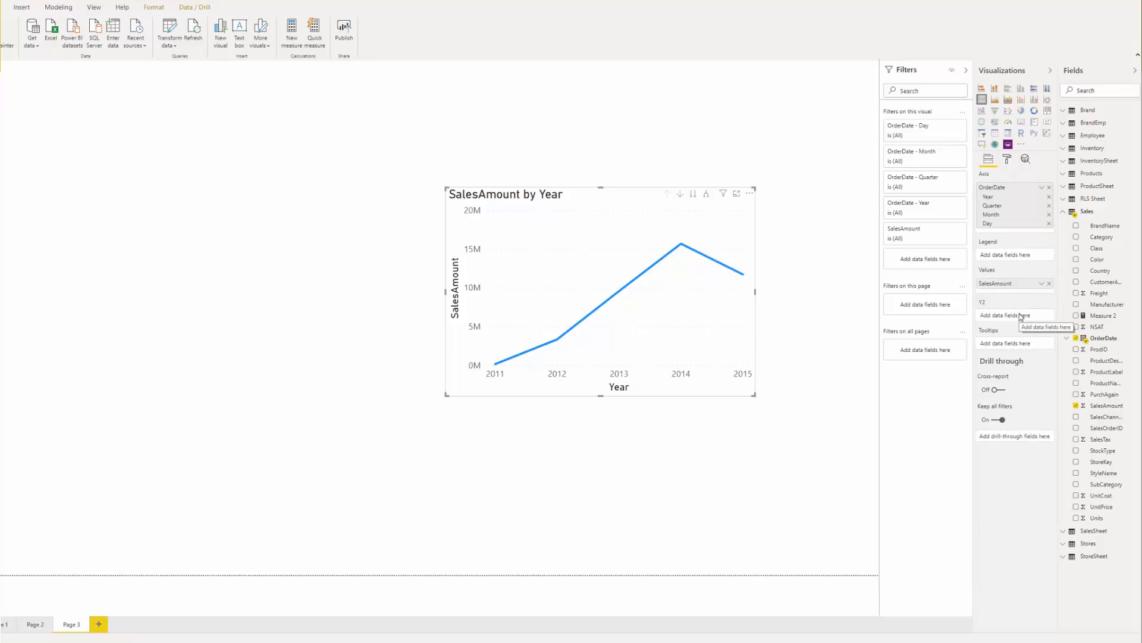
- Put SalesTax on the line chart's secondary y-axis and expand the Y2 axis format settings
drag(1105, 440, 1017, 317)
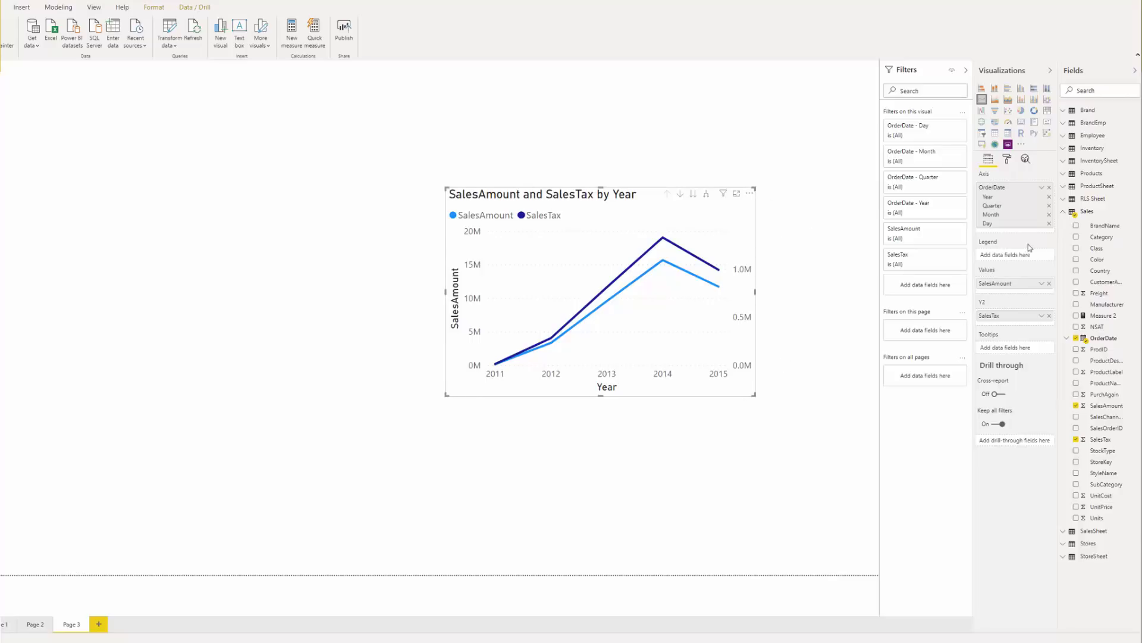
click(1007, 160)
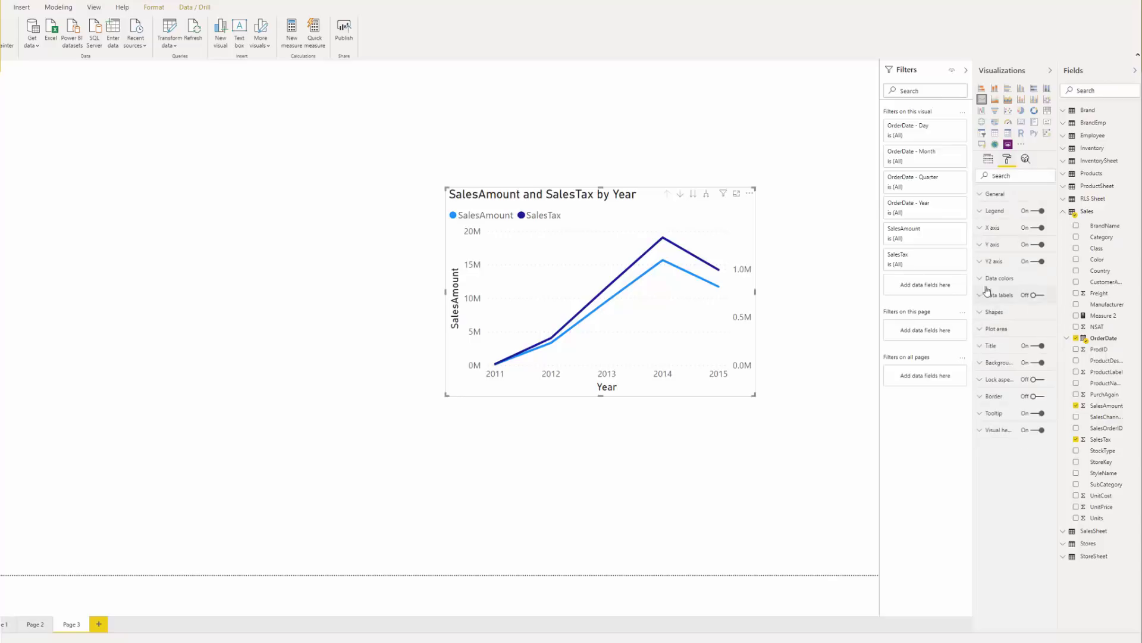
click(982, 265)
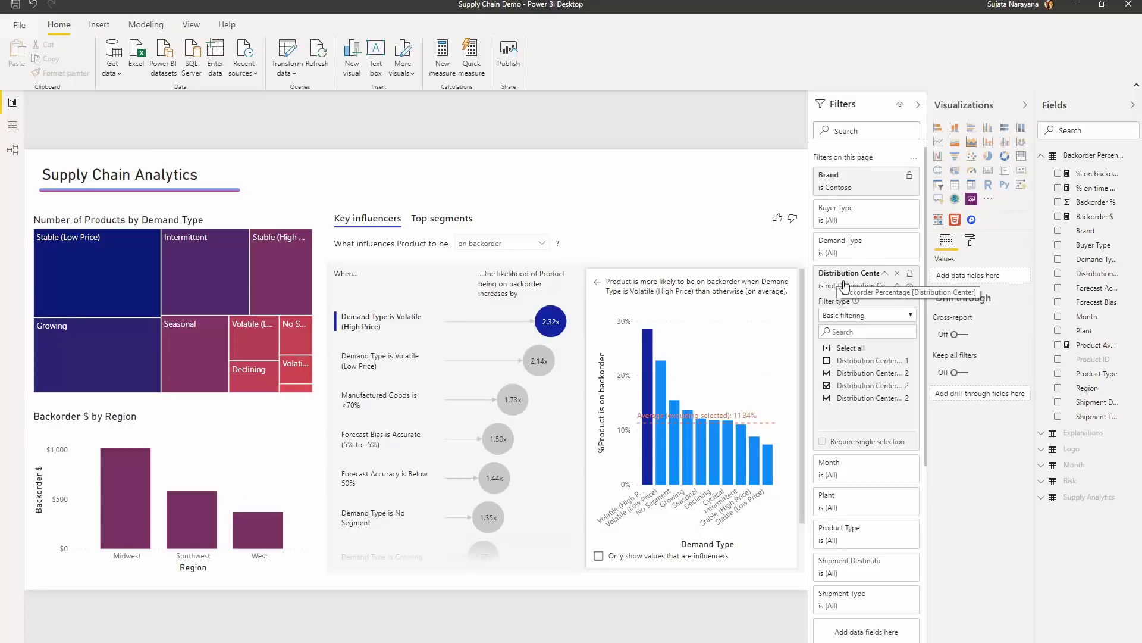
- Search 'A' in the Distribution Center filter, check the matching center, then uncheck it again
click(843, 335)
text(A)
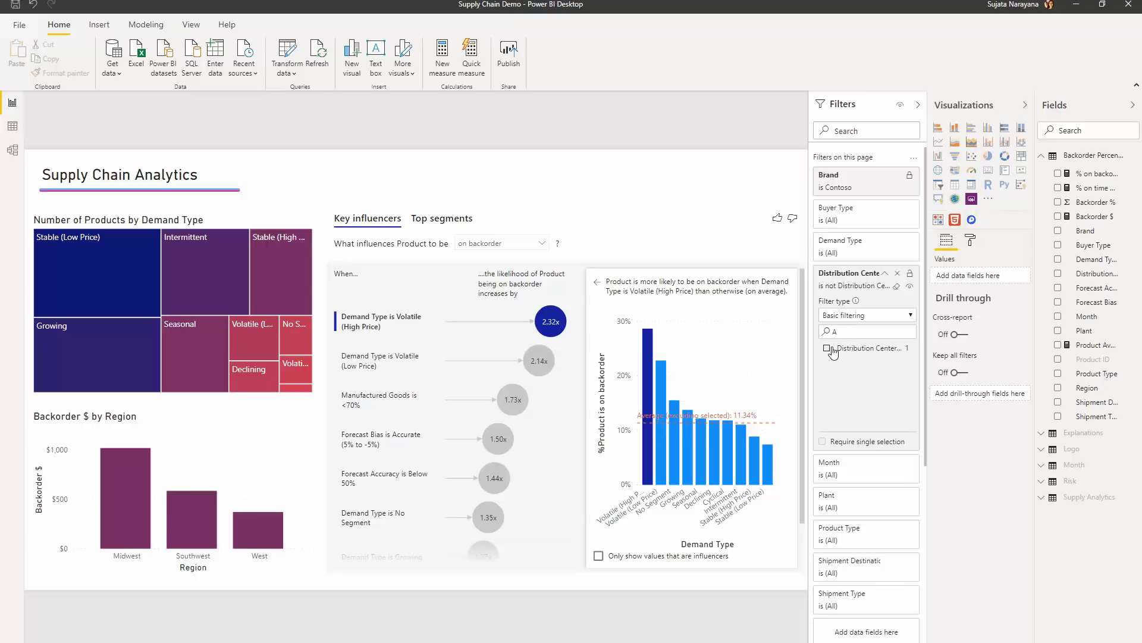
click(828, 349)
click(828, 349)
- Search 'Region' in Filters, exclude Midwest, and rename the filter card to Regions
text(Region)
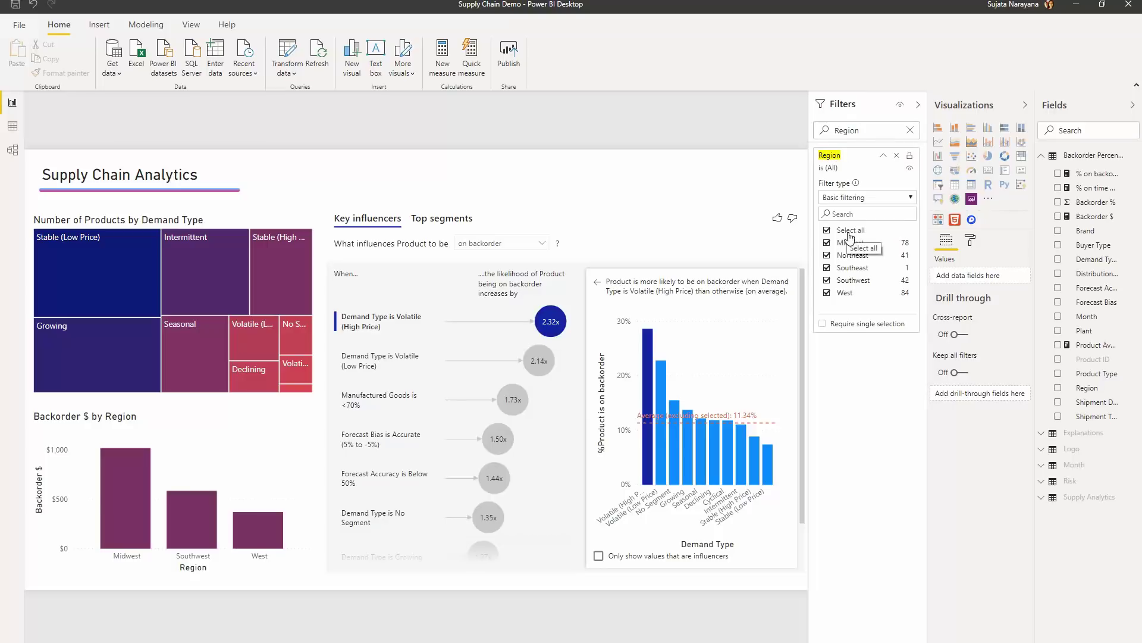
click(848, 245)
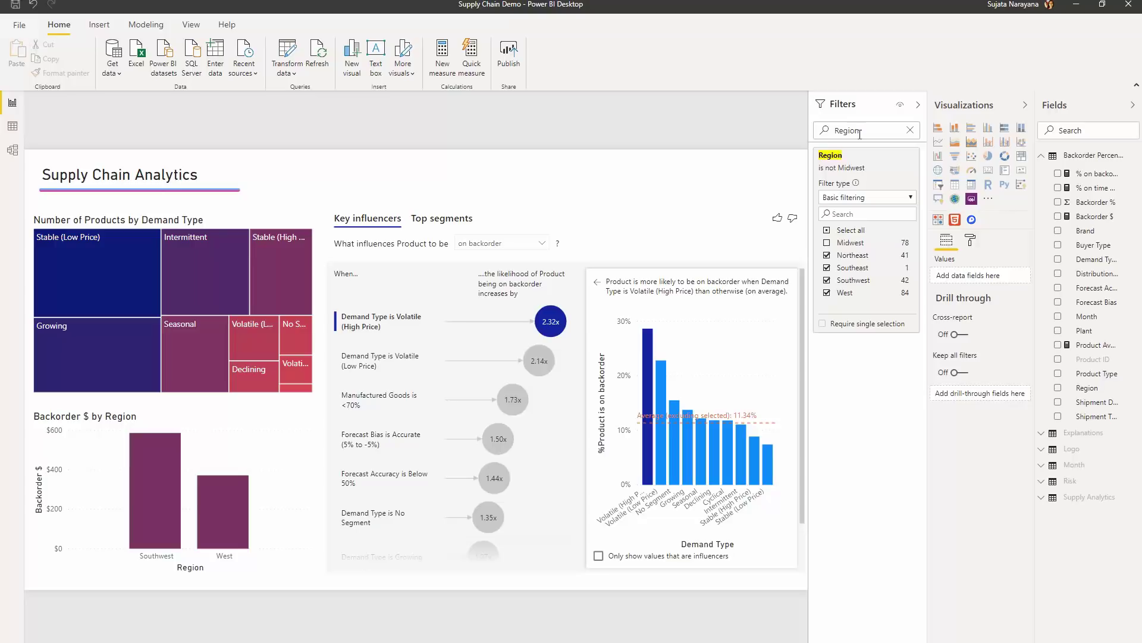
mouse_move(846, 153)
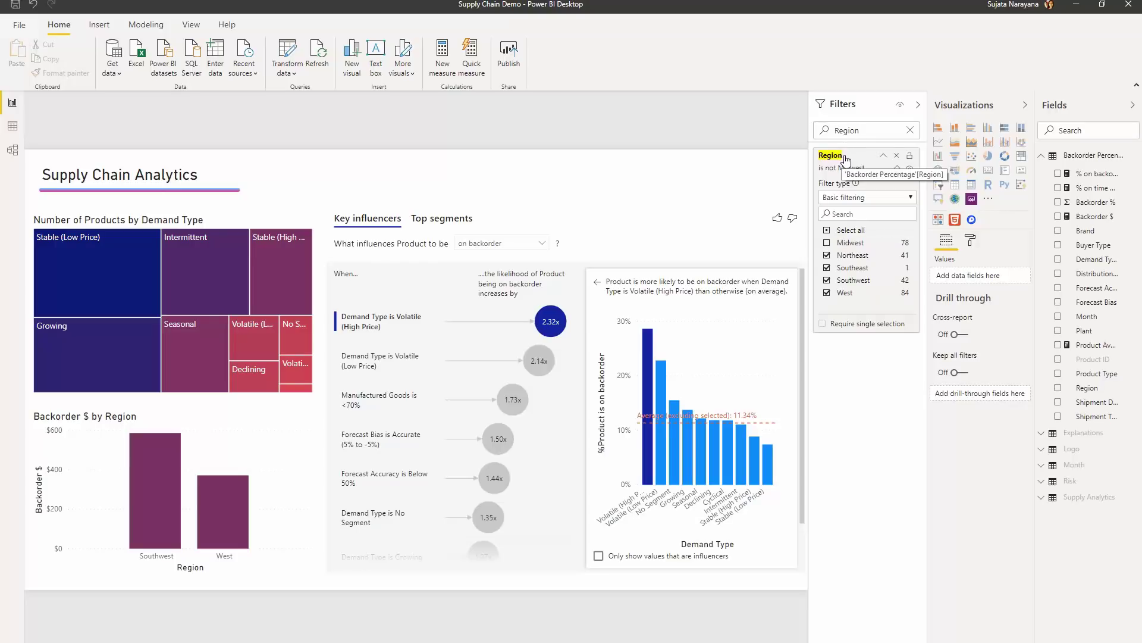
double_click(842, 157)
click(852, 158)
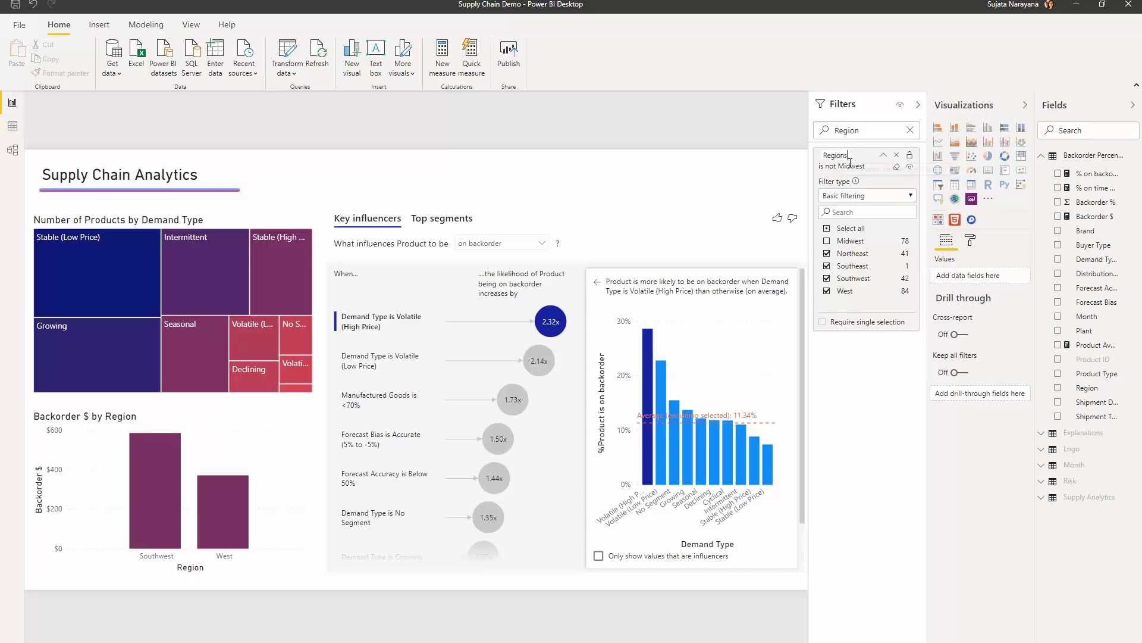
click(878, 130)
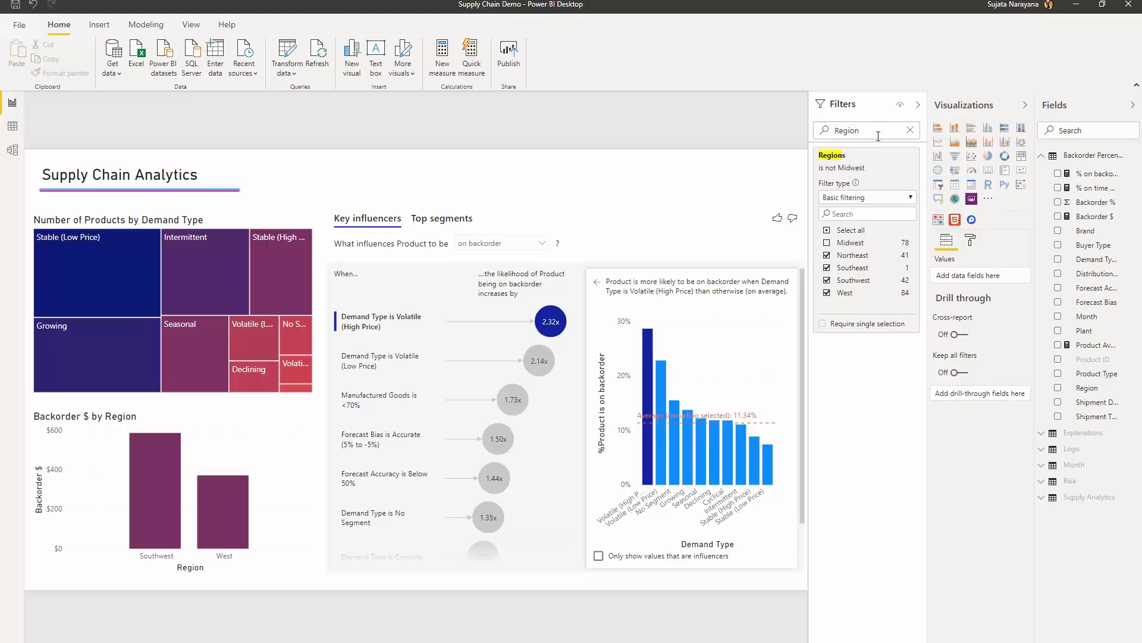
text(Regions)
- Under Filter pane formatting, set search text size to 11 pt and input box colour to white
click(972, 242)
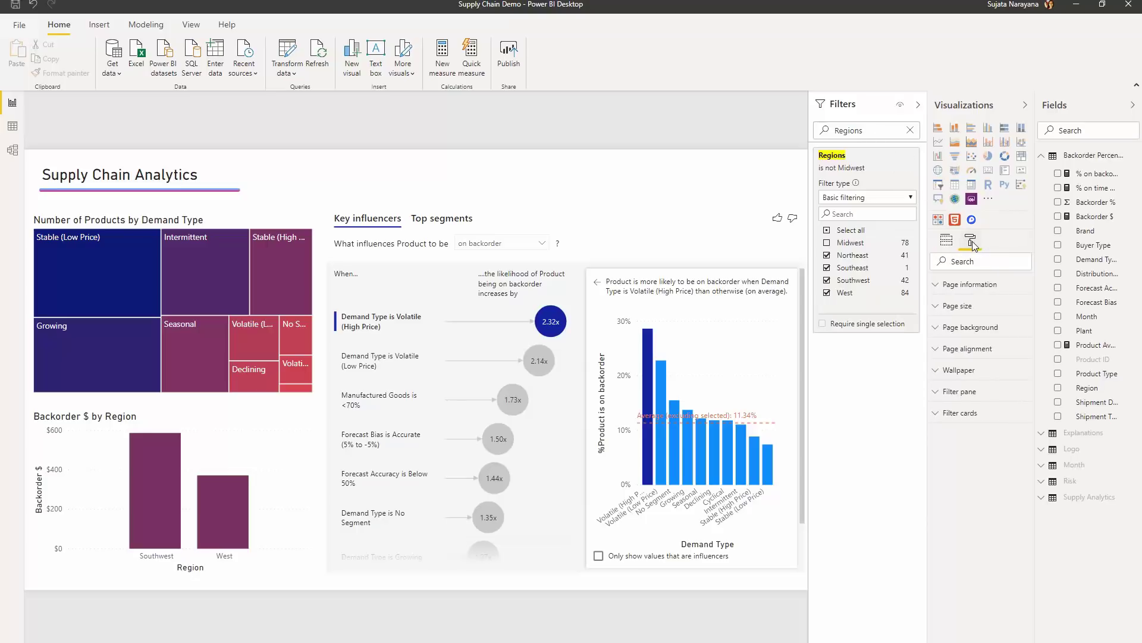
click(968, 395)
scroll(970, 416, down, 5)
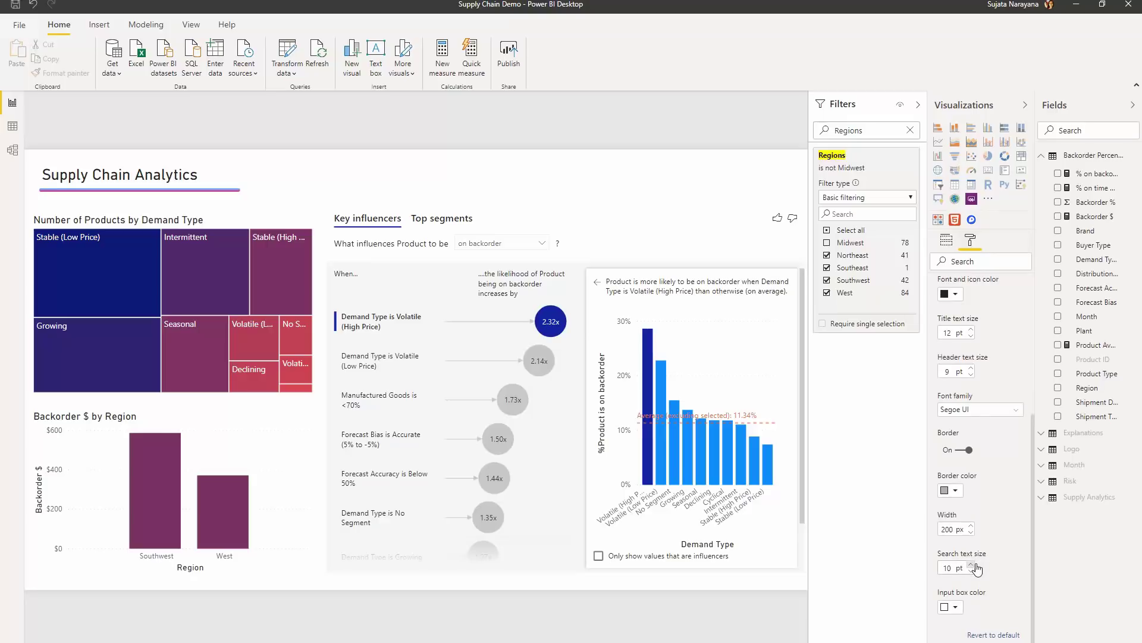
click(971, 565)
click(955, 608)
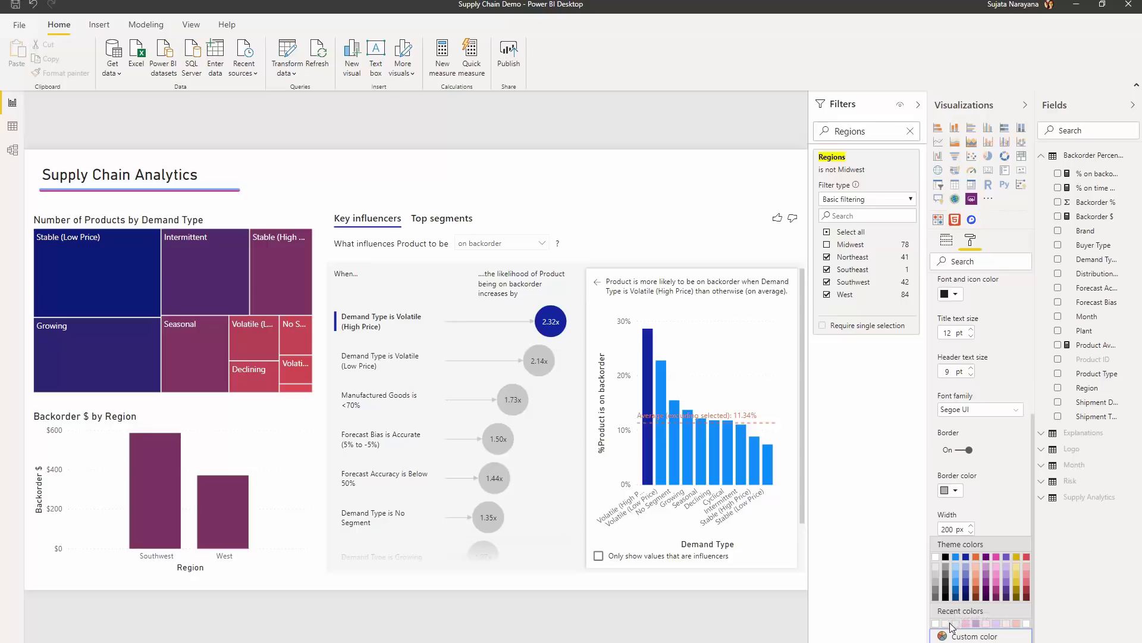
click(950, 624)
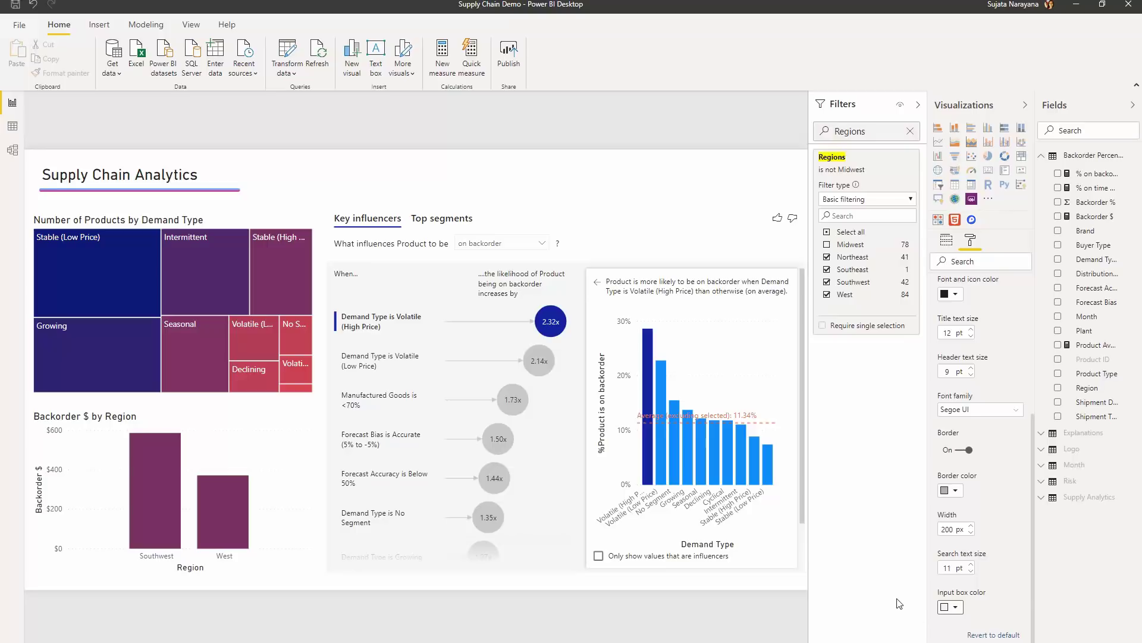
- Open File > Options and settings > Options and show the current file's Report settings
click(19, 25)
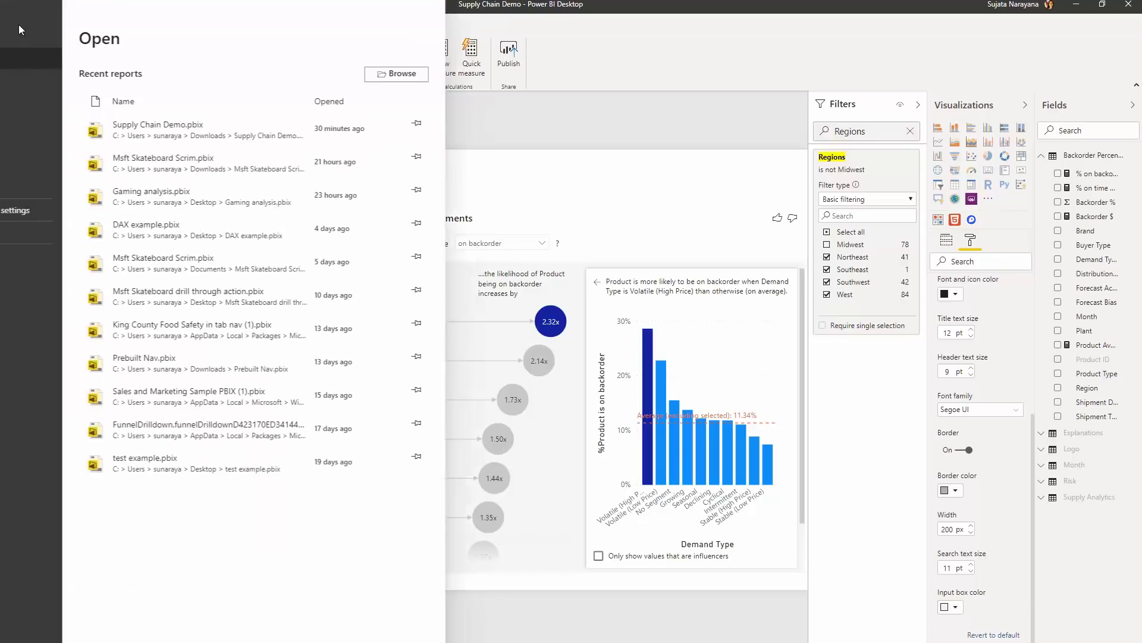
click(55, 209)
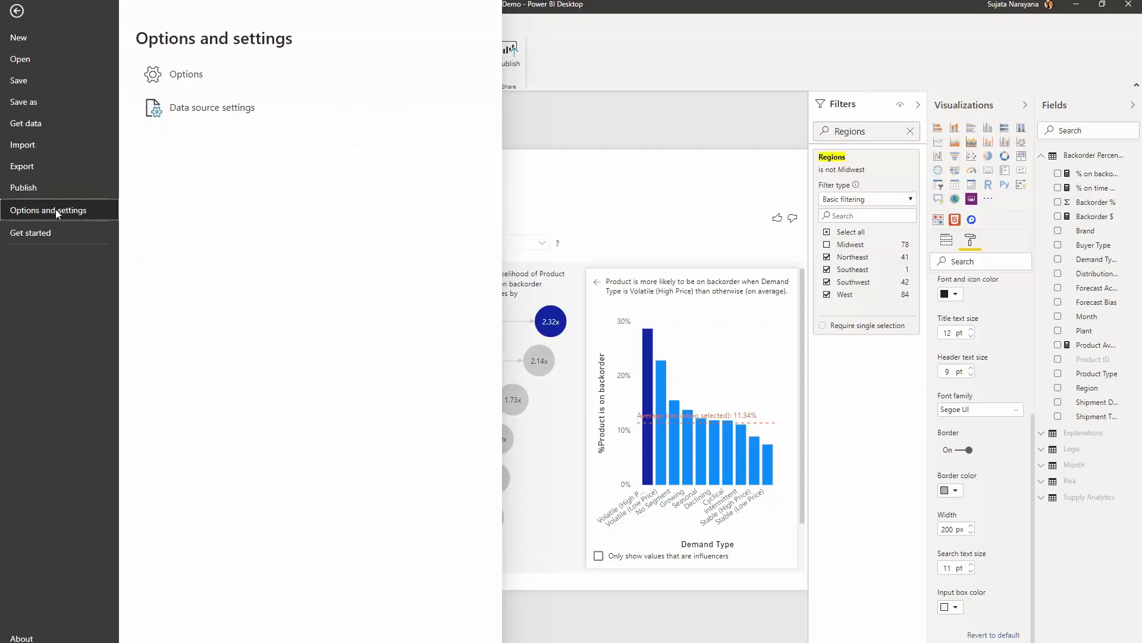
click(186, 74)
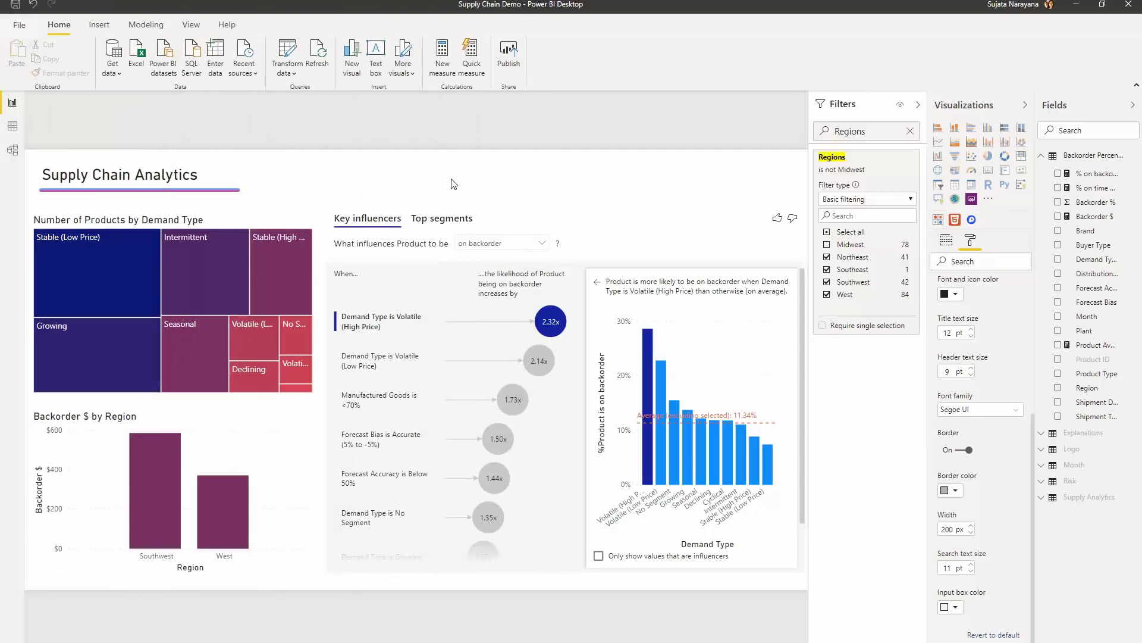
scroll(457, 267, down, 2)
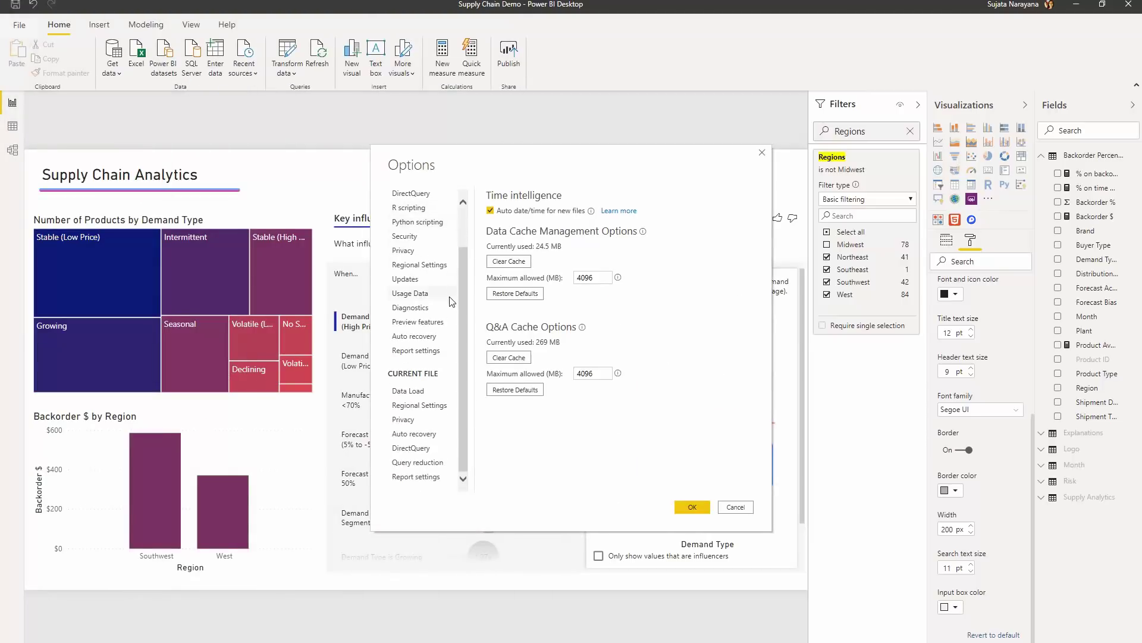
click(429, 477)
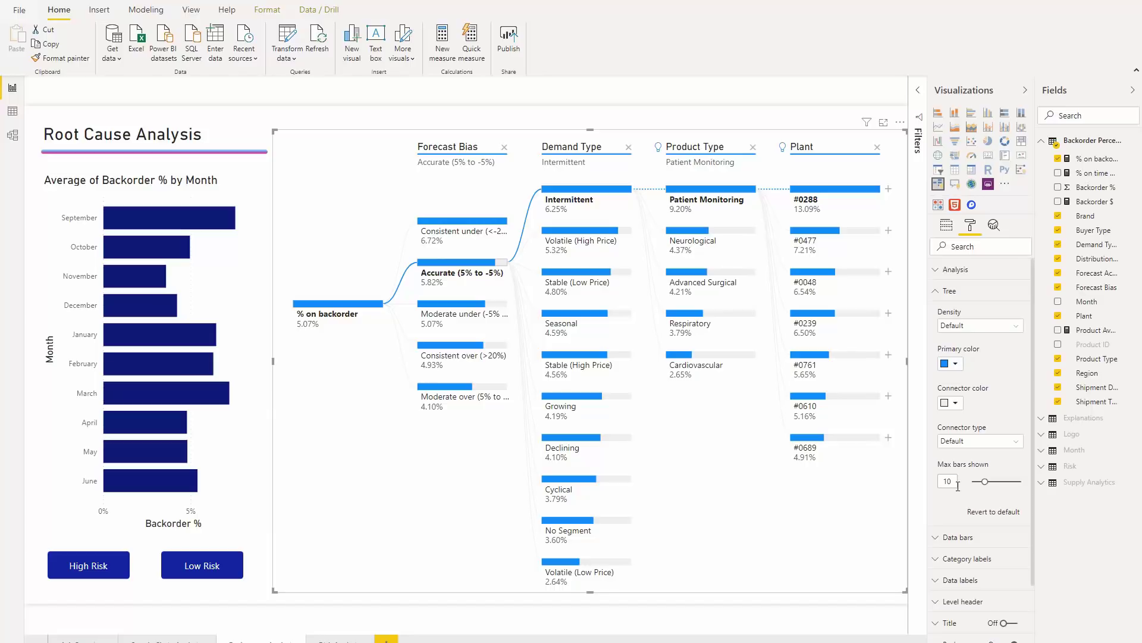
- Set Max bars shown to 5, shorten the decomposition tree visual, and reveal the next Plant bars
double_click(951, 484)
text(5)
key(Return)
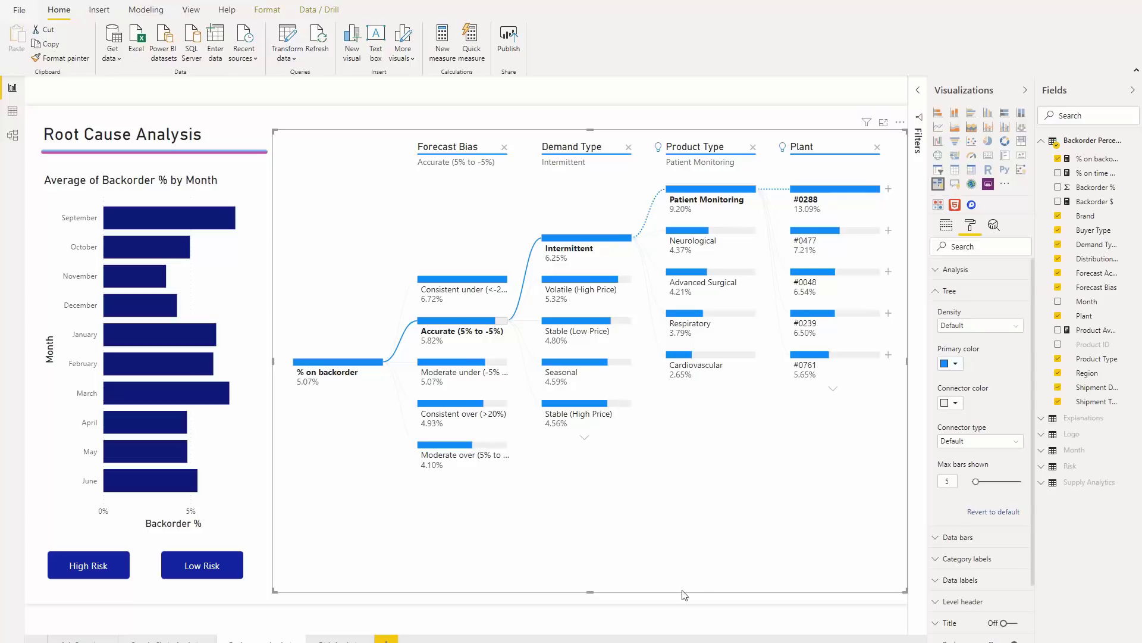
drag(590, 592, 601, 485)
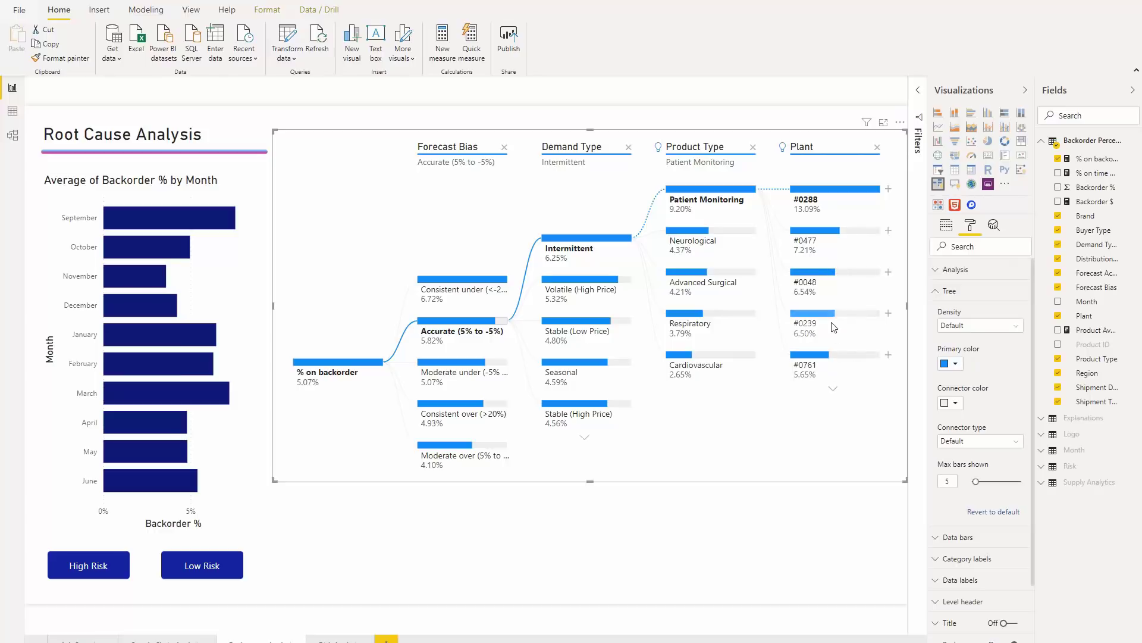
click(834, 391)
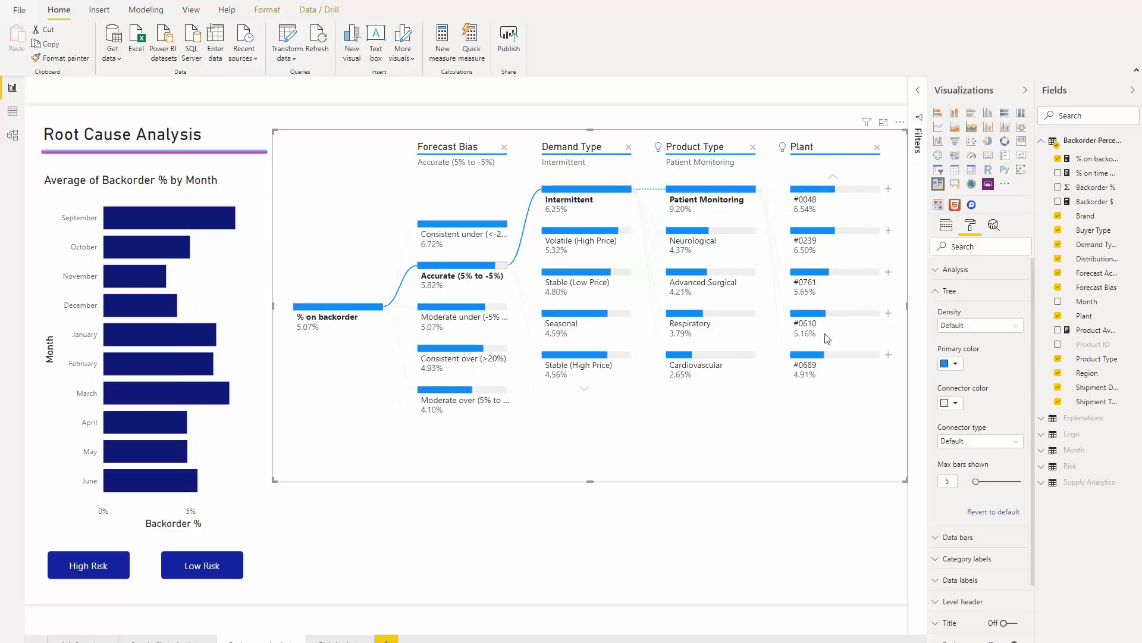
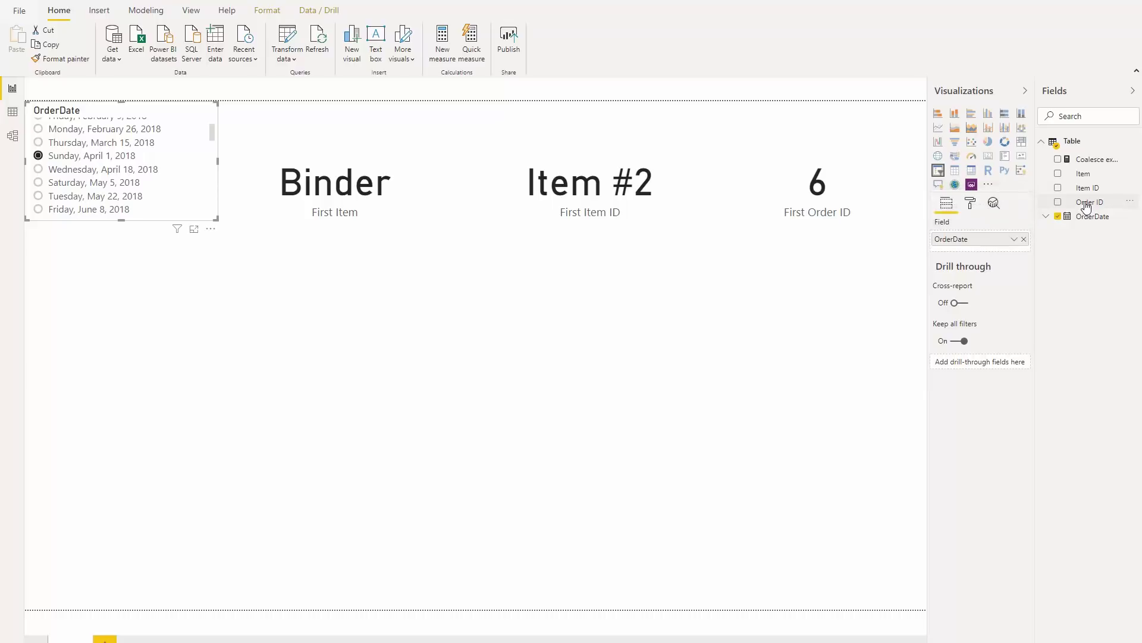
- Add Order ID to the card, then filter the cards to April 18, May 5 and May 22, 2018
drag(1111, 212, 1095, 208)
click(67, 172)
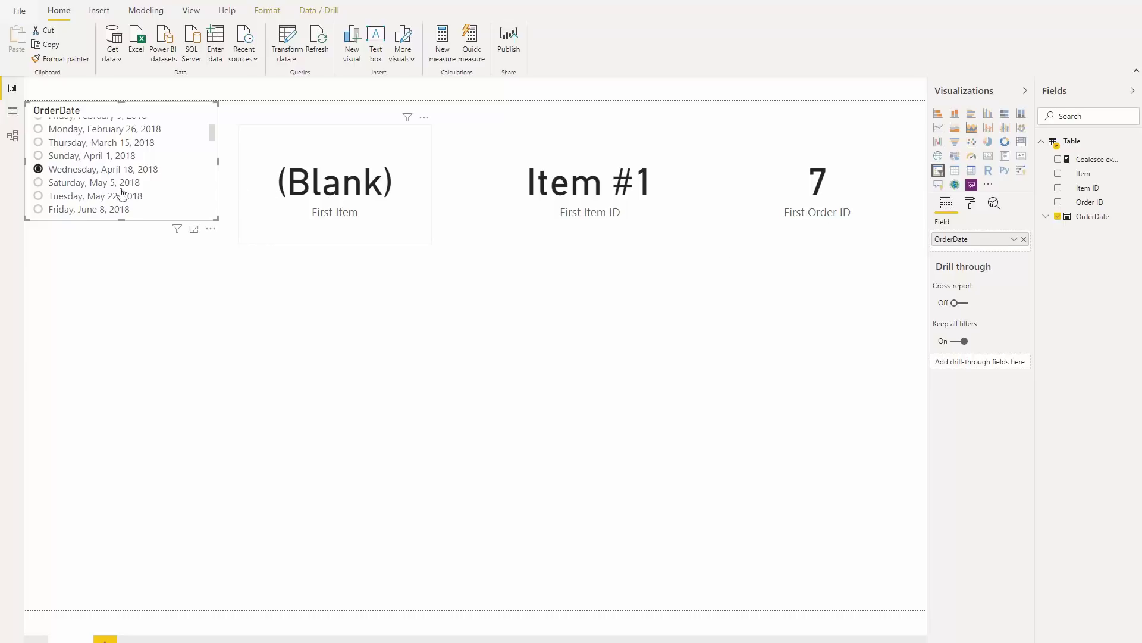
click(101, 186)
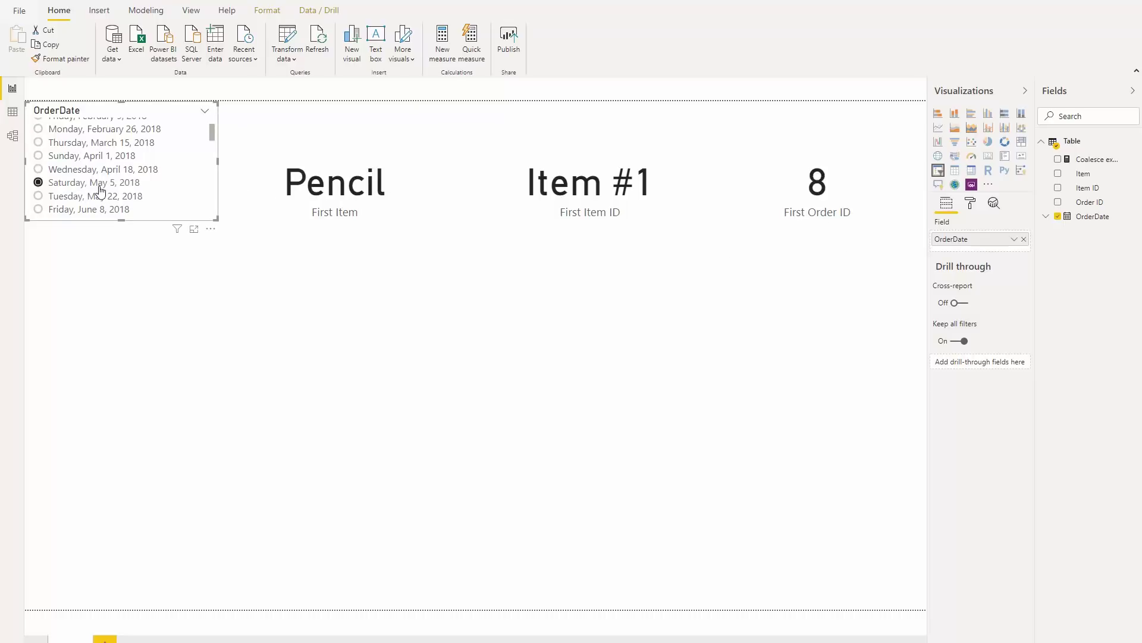
click(100, 200)
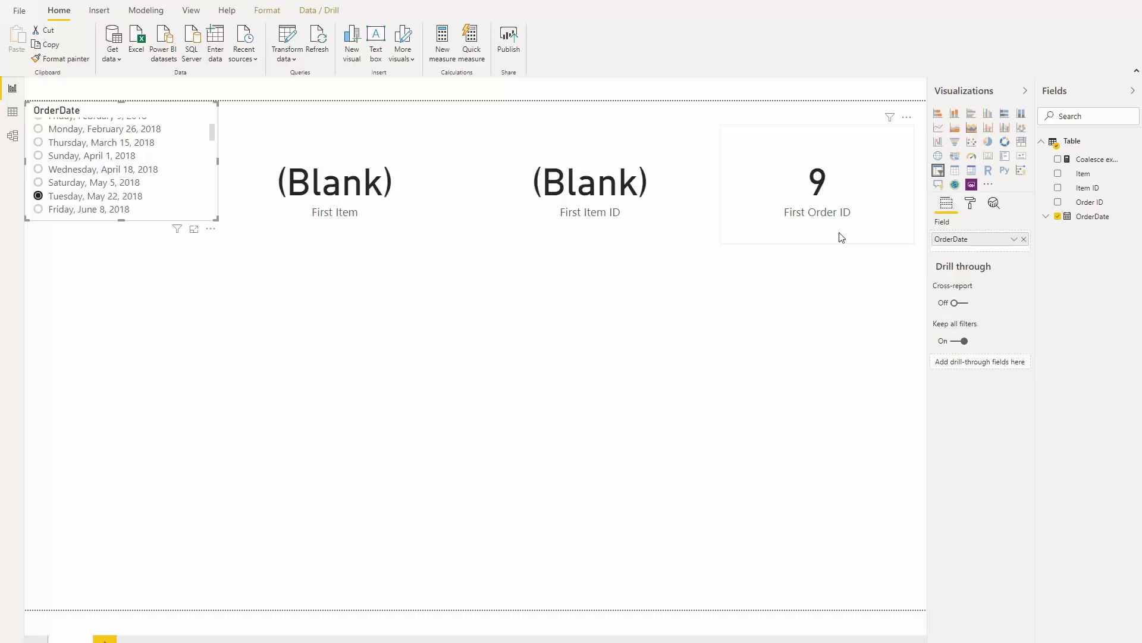
click(384, 322)
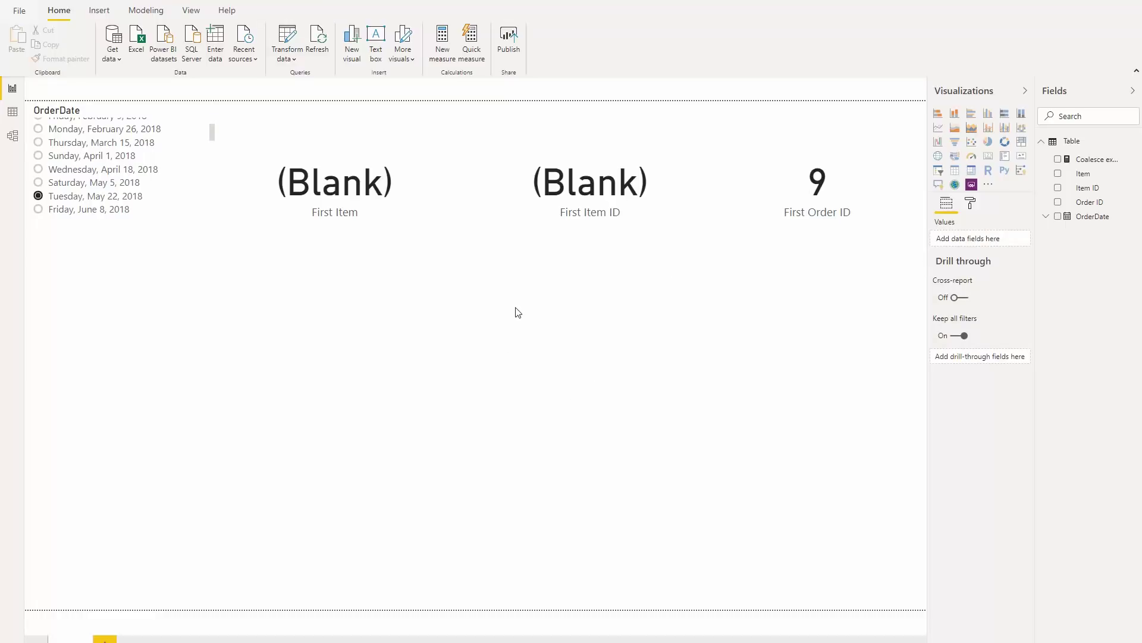
- Insert a card showing the Coalesce example measure and move it below the other cards
click(1091, 160)
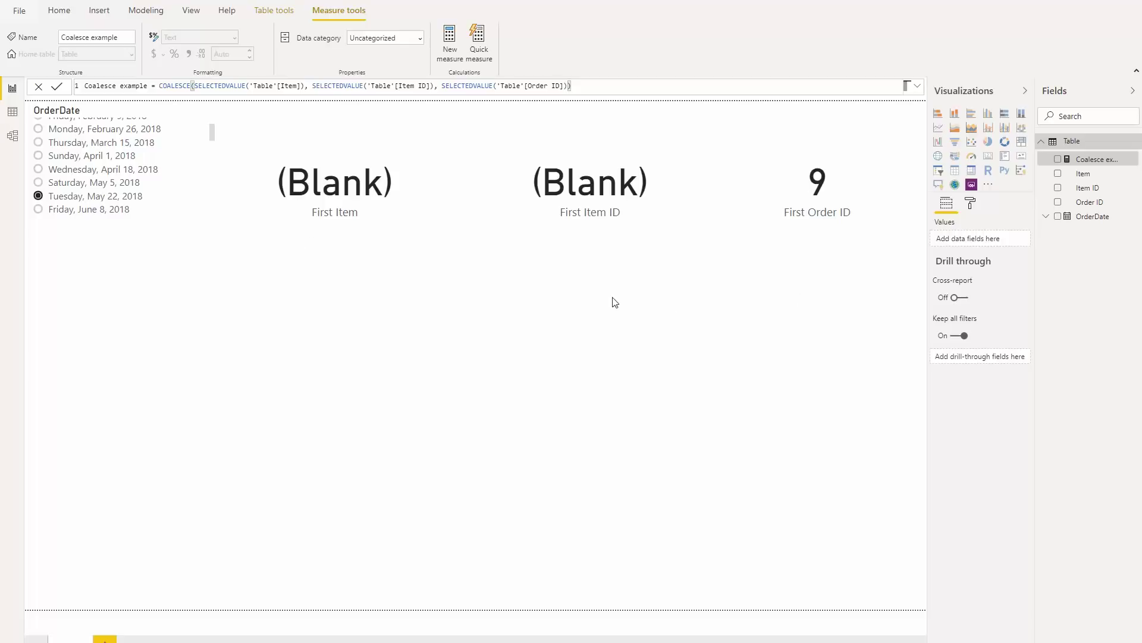
click(988, 156)
drag(1107, 165, 1000, 242)
drag(146, 359, 600, 340)
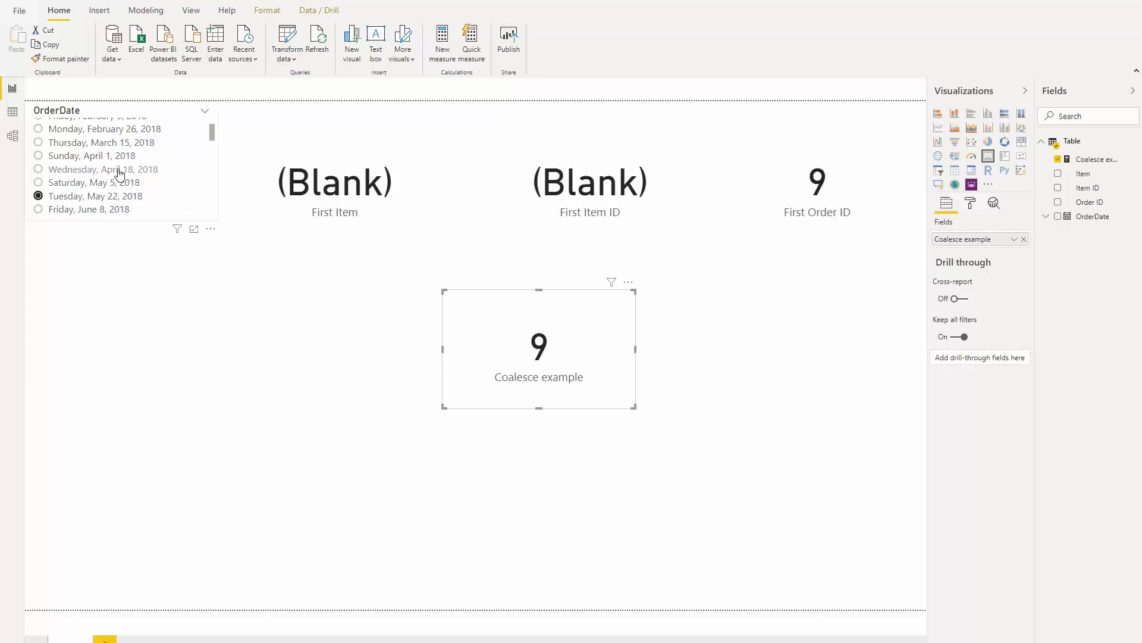
- Filter the OrderDate slicer to April 18, 2018, then April 1, 2018, comparing the Coalesce card
click(119, 171)
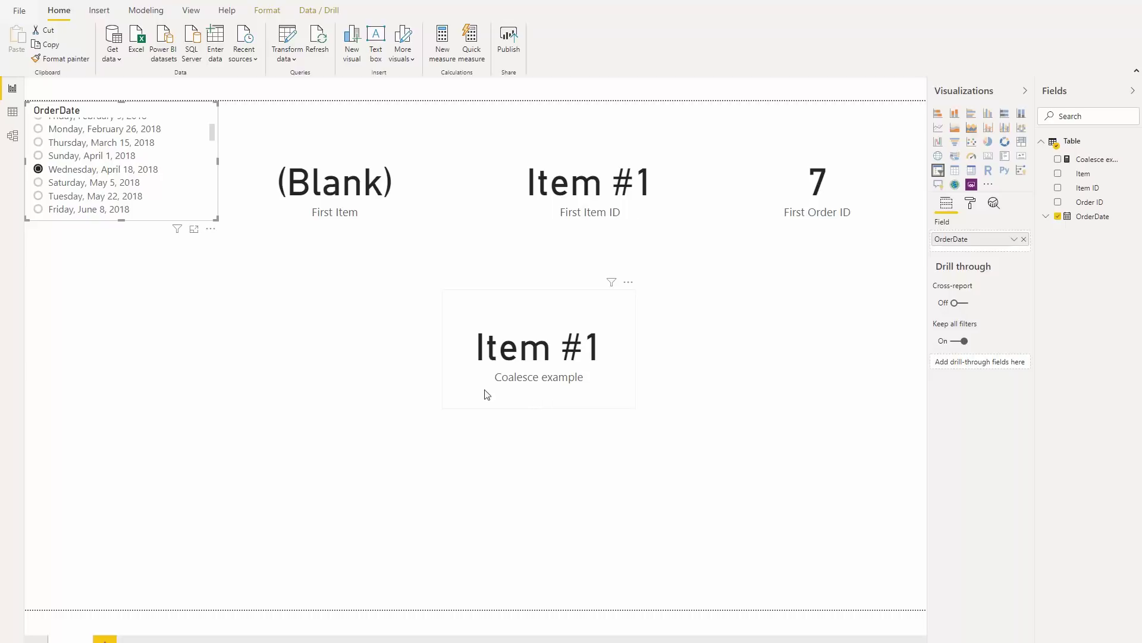
click(115, 155)
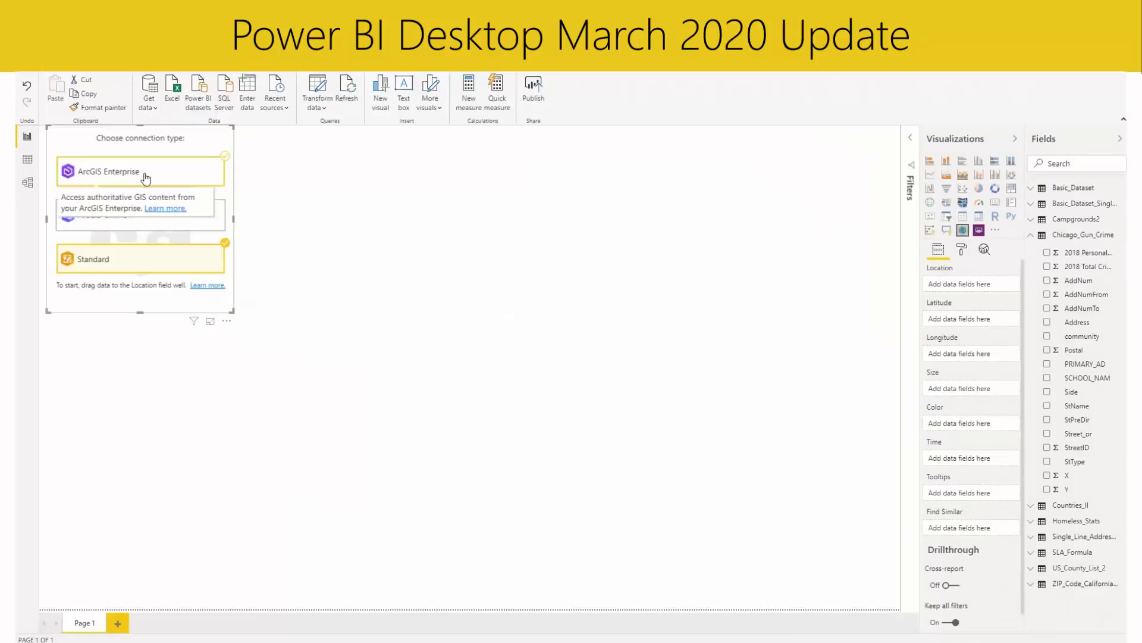
- Choose ArcGIS Enterprise, paste the portal URL, and enter the portal username and password
click(143, 172)
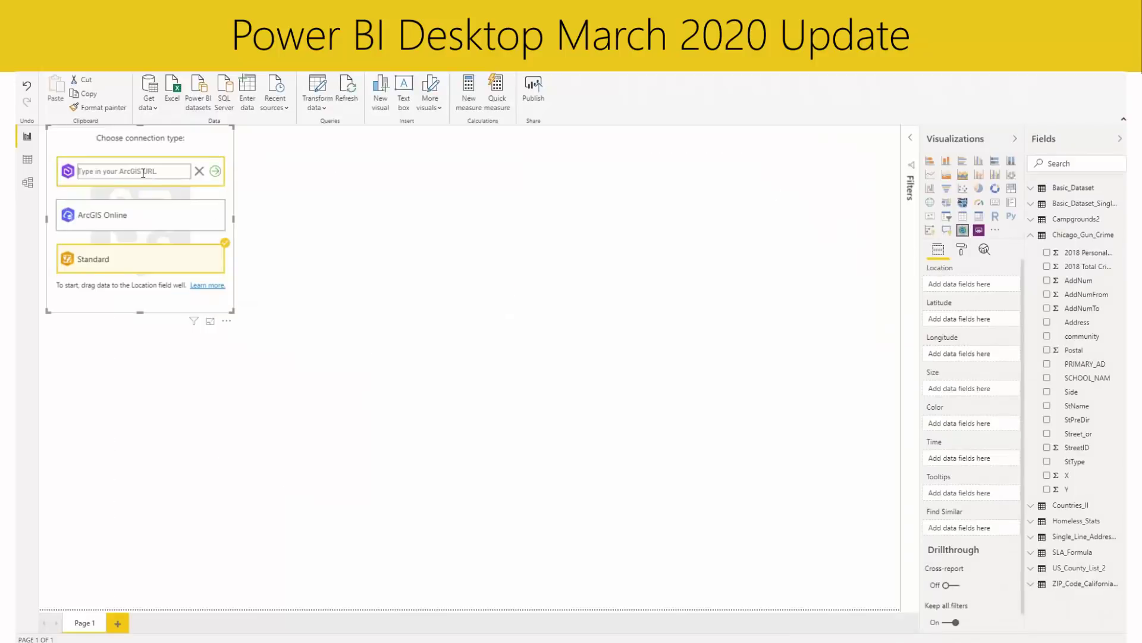
key(ctrl+v)
click(215, 171)
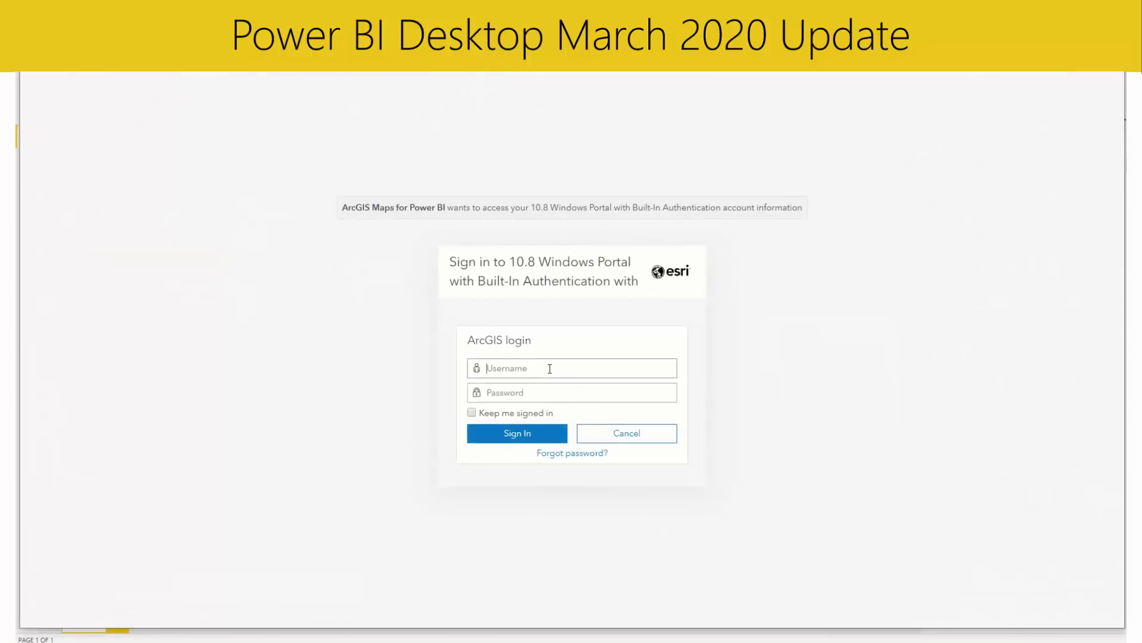
text(creator2)
key(Tab)
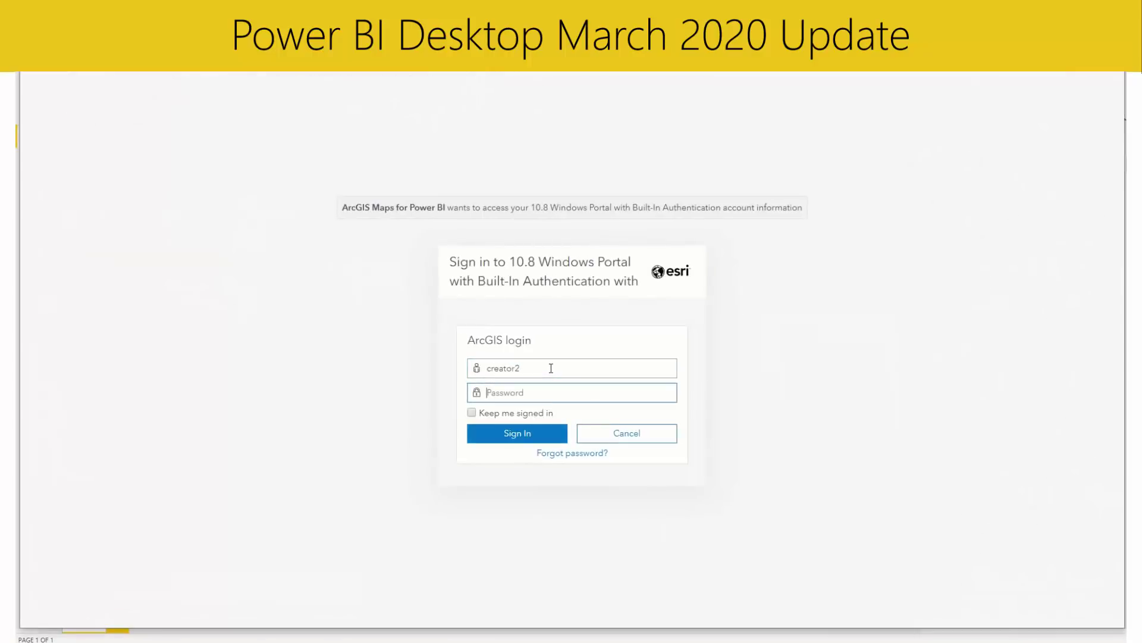
text(*************)
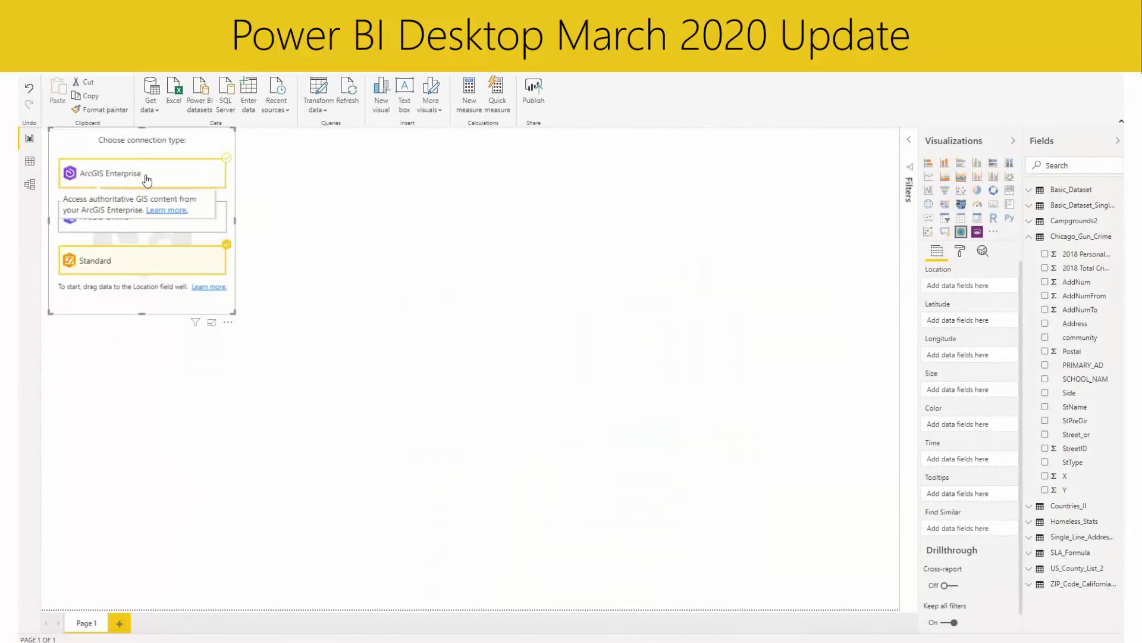
- Re-enter the portal URL and sign in with the portal username and password to connect
click(213, 171)
text(https://rpubs16015.ags.esri.com/portal/)
click(215, 174)
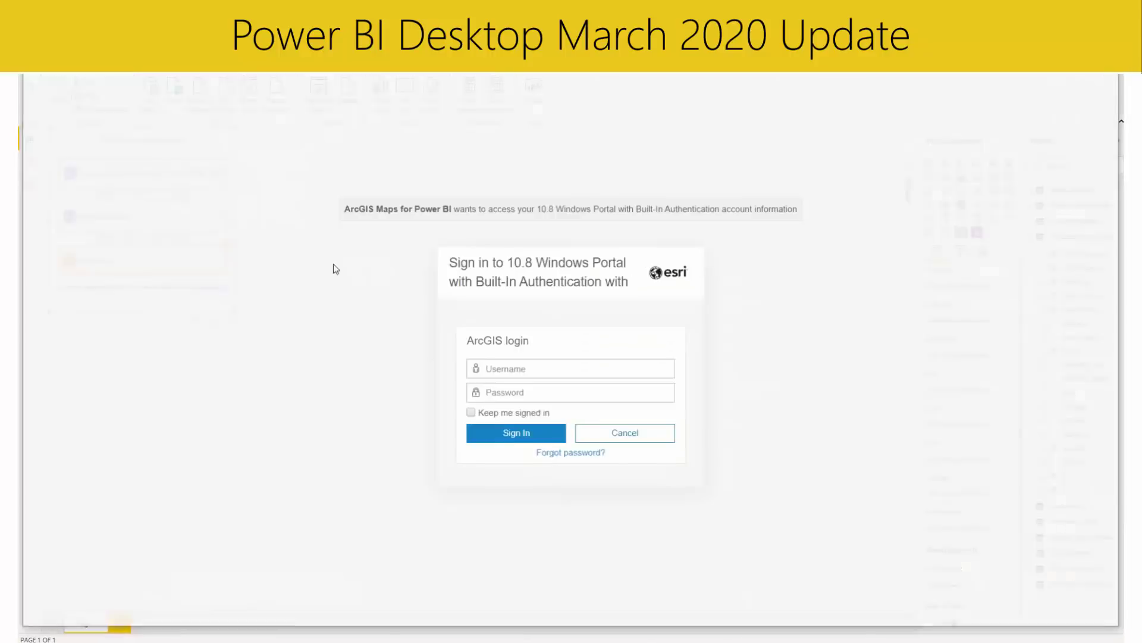
click(550, 369)
text(creator2)
key(Tab)
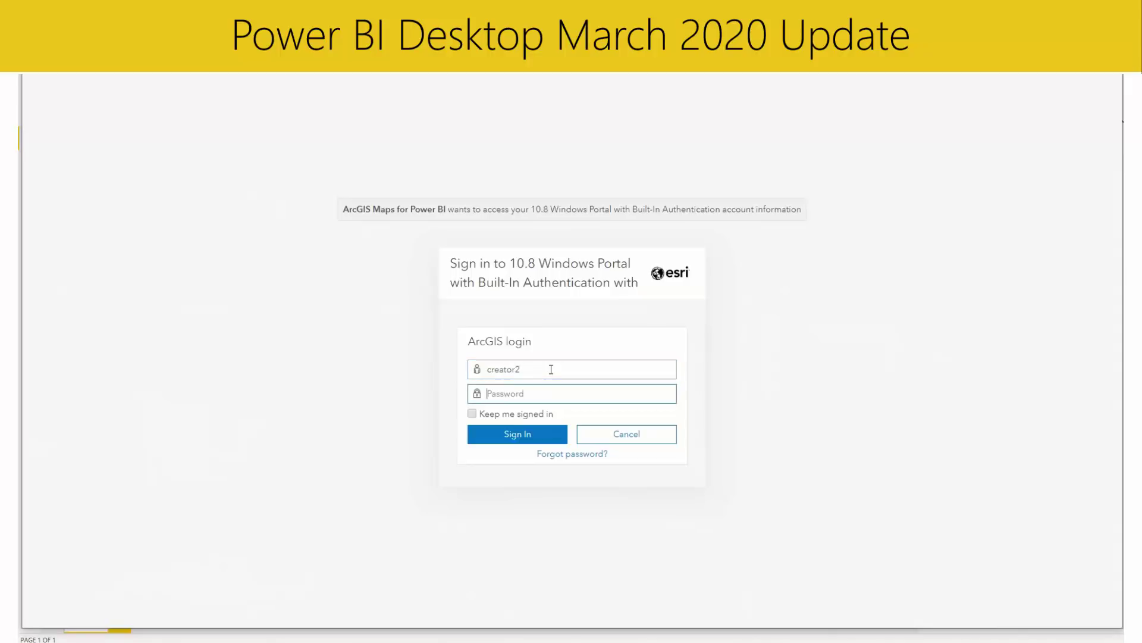
text(*************)
key(Return)
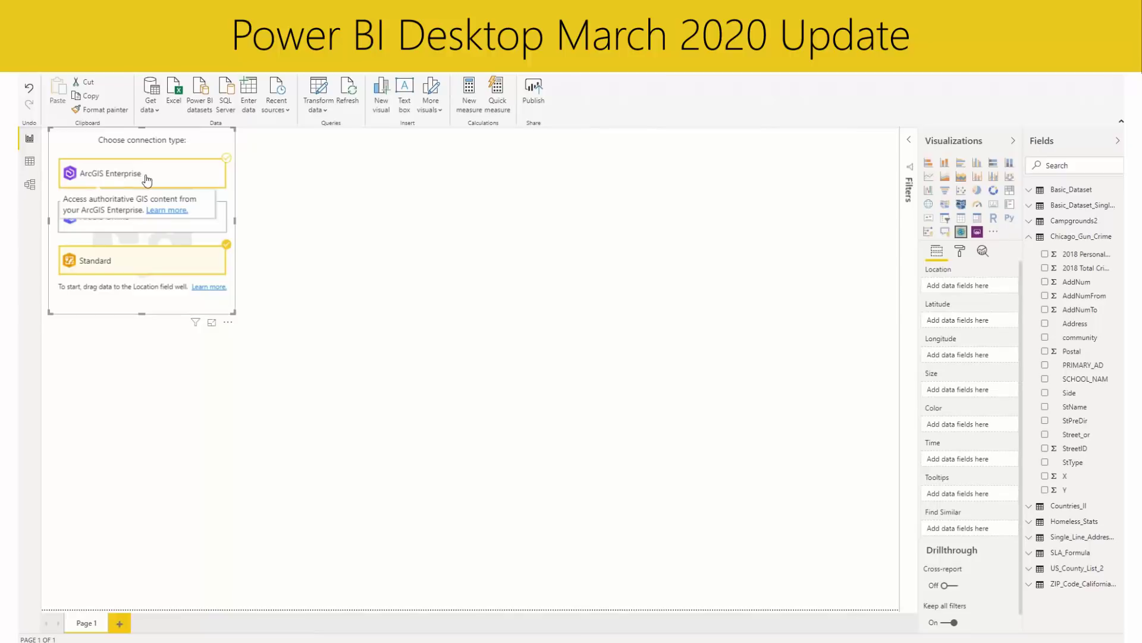
click(203, 179)
click(217, 173)
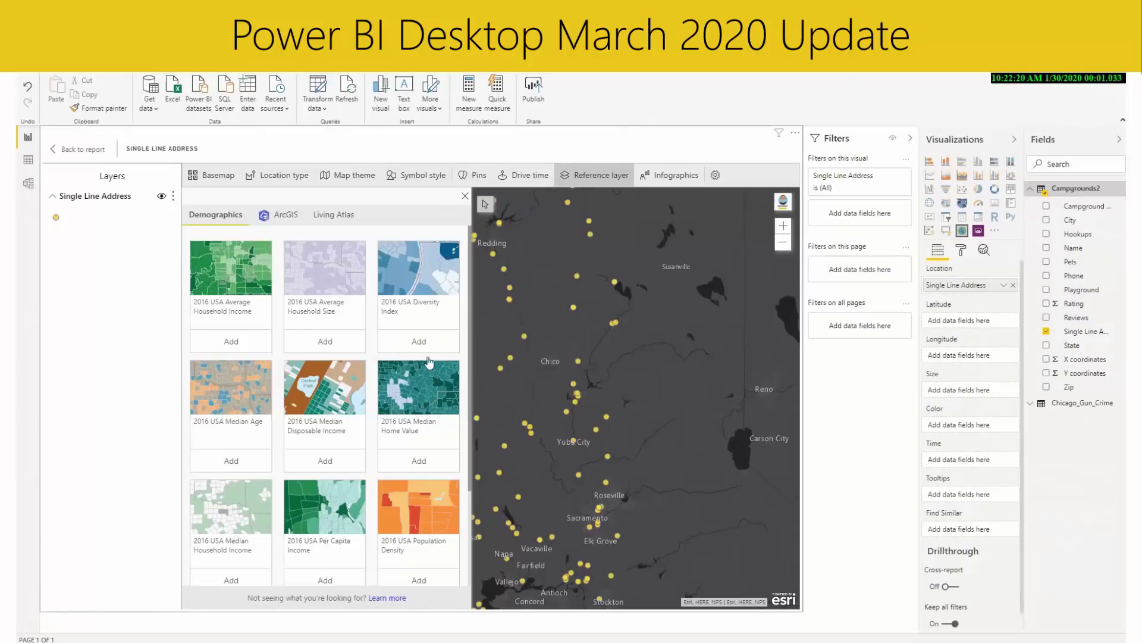
- Add the 2016 USA Diversity Index reference layer, browse ArcGIS content, and turn Layers on
click(419, 341)
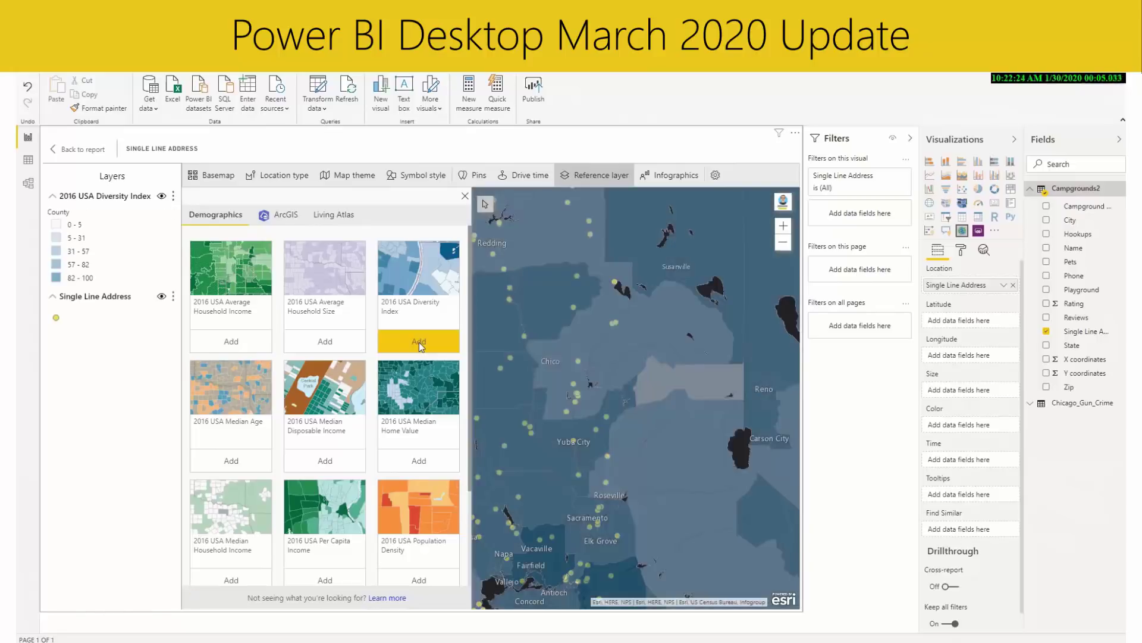
click(279, 220)
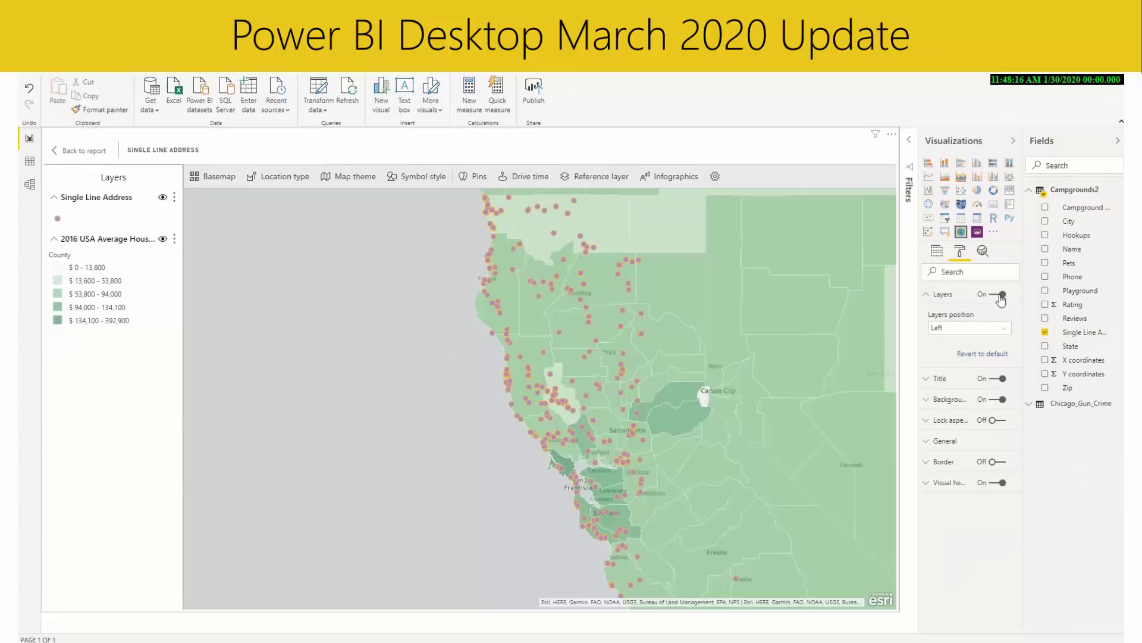
click(1001, 296)
- Set the layer list position to Right, toggling Layers on and off, ending with Layers Off
click(970, 328)
click(974, 355)
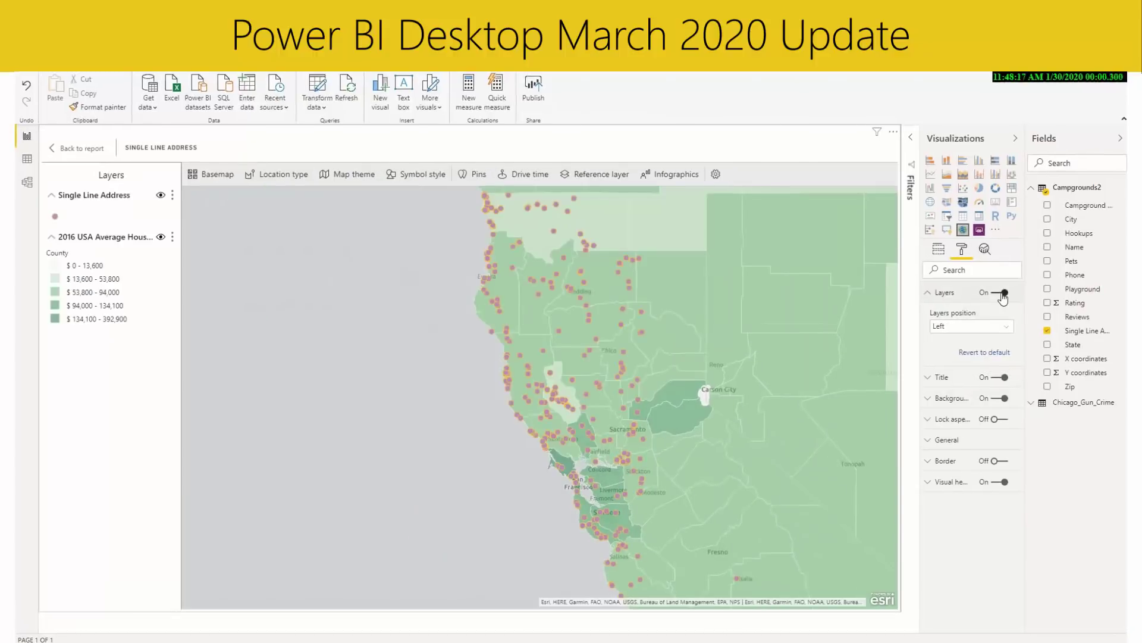
click(1002, 296)
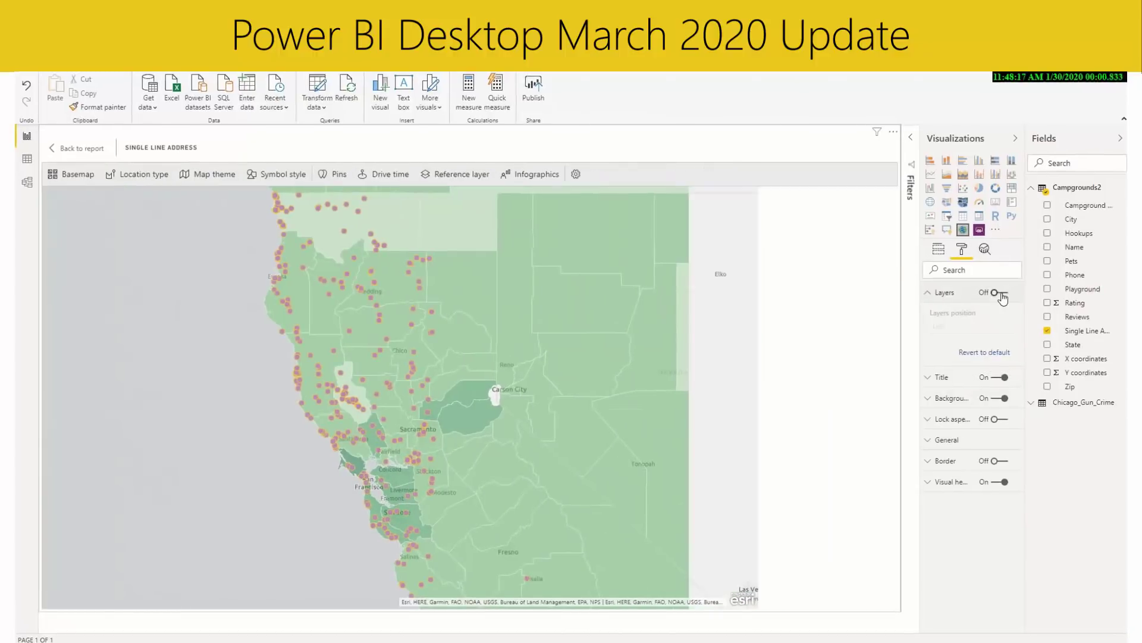
click(1002, 294)
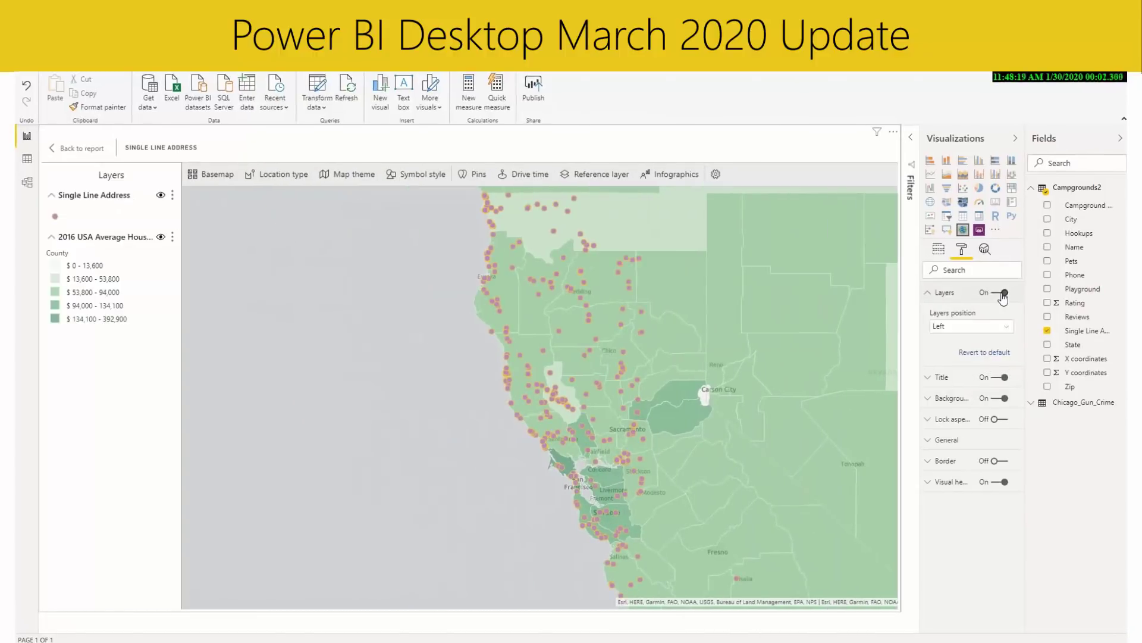
click(989, 327)
click(974, 355)
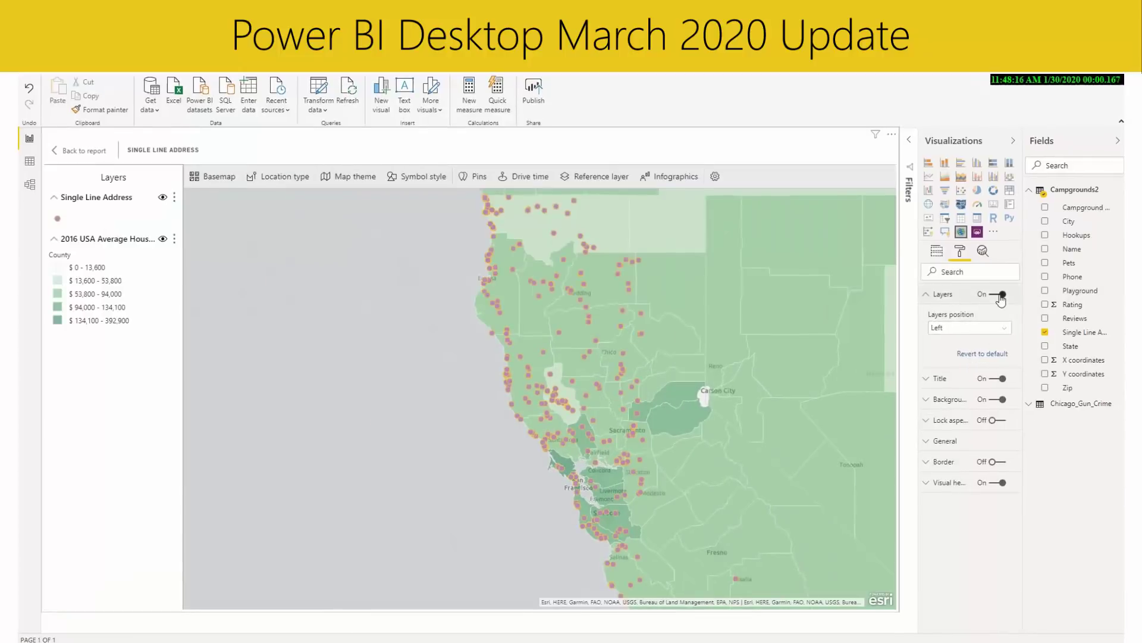
click(1001, 295)
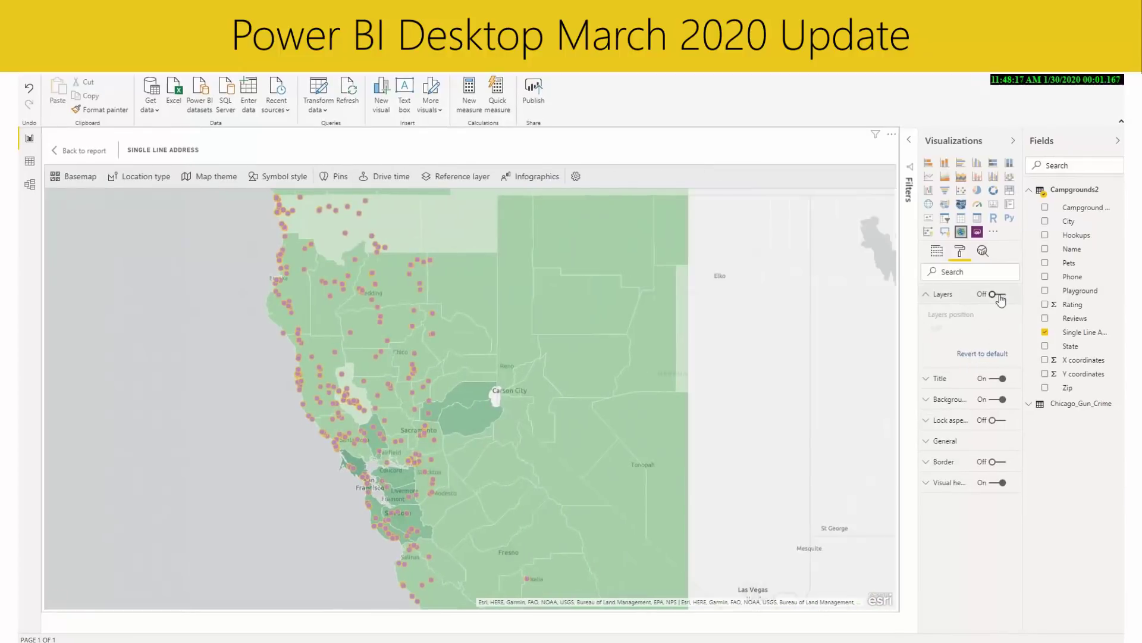
click(1001, 295)
click(987, 327)
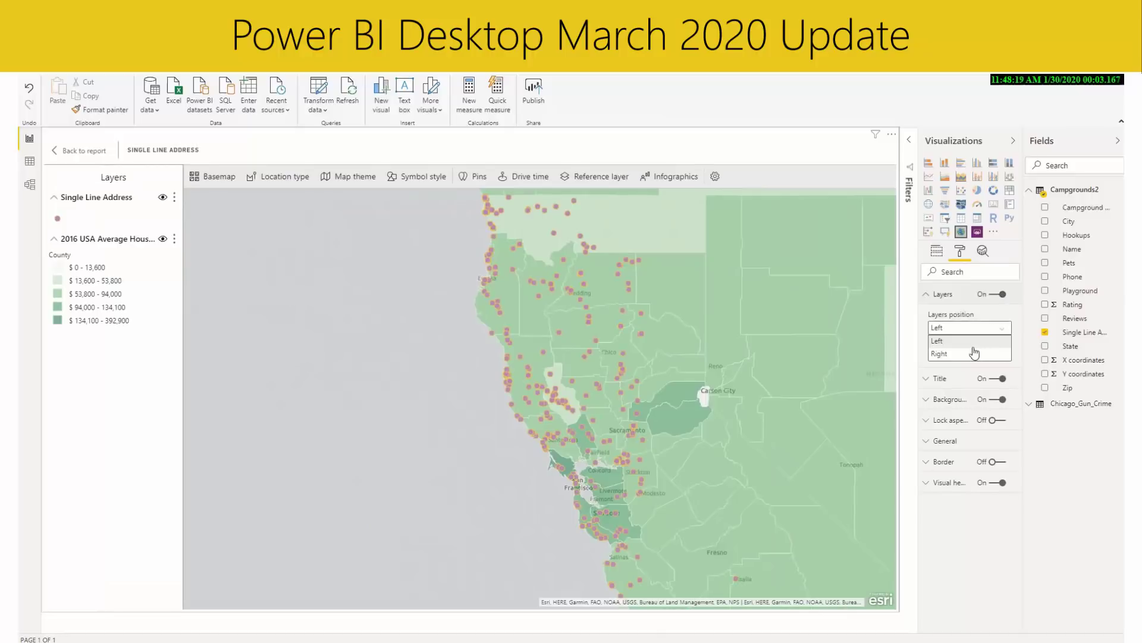
click(973, 355)
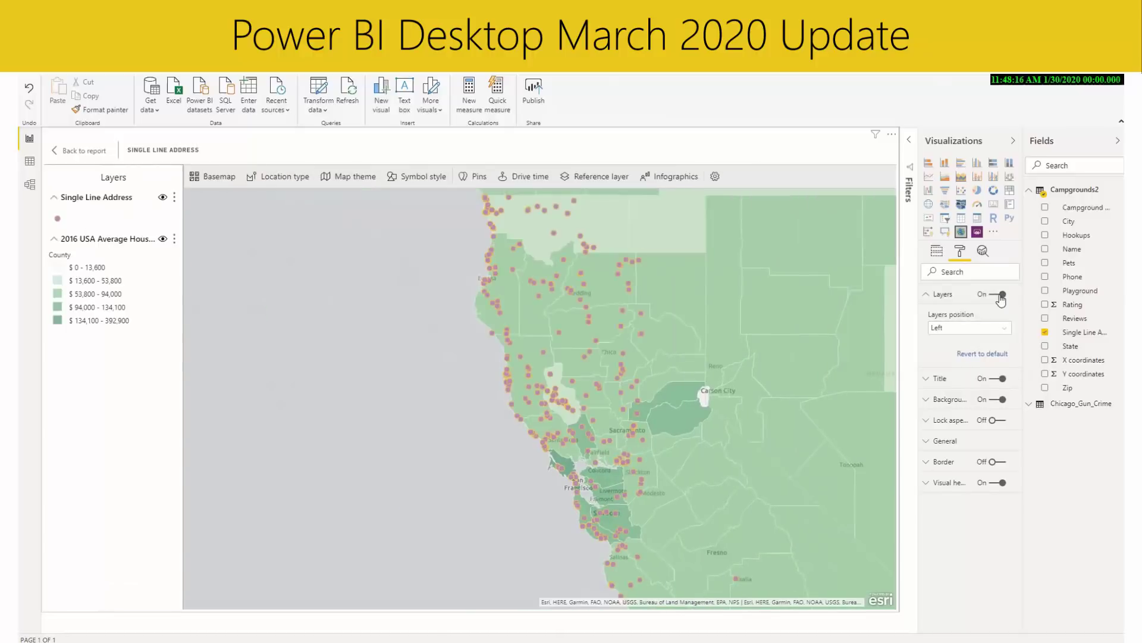
click(1001, 296)
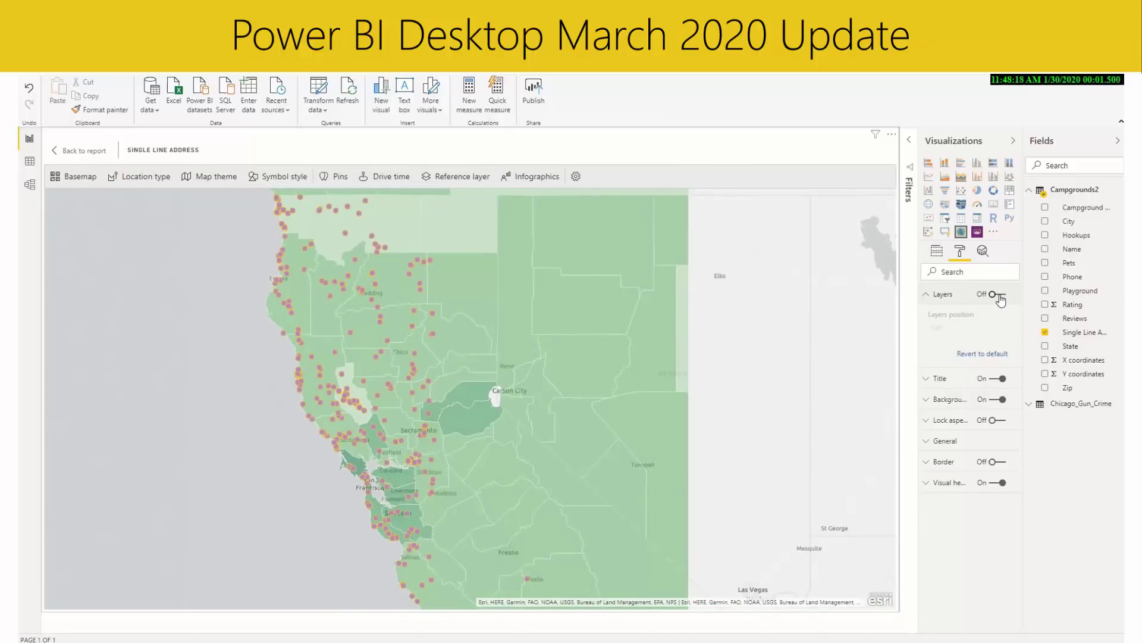